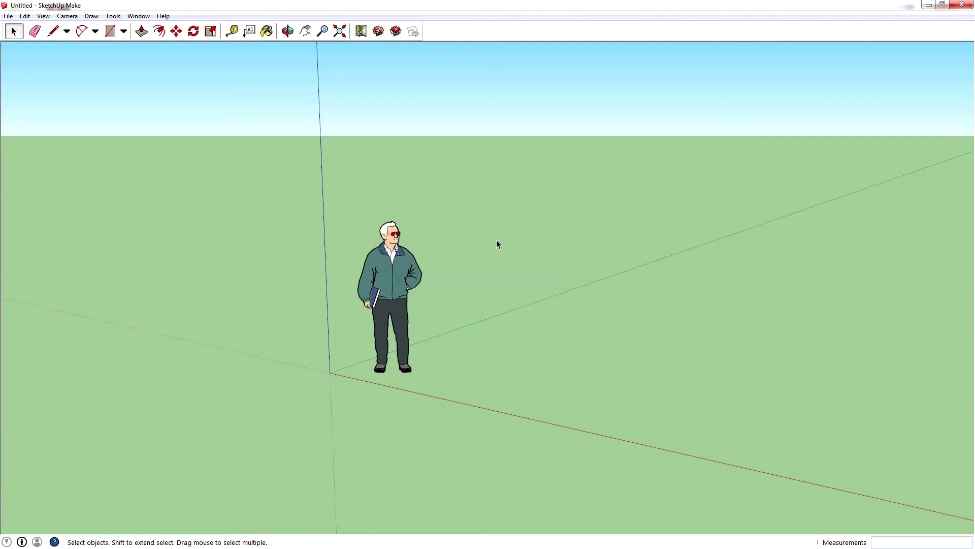
Step: Orbit the camera down onto the ground plane until the sky disappears
middle_drag(497, 244, 490, 269)
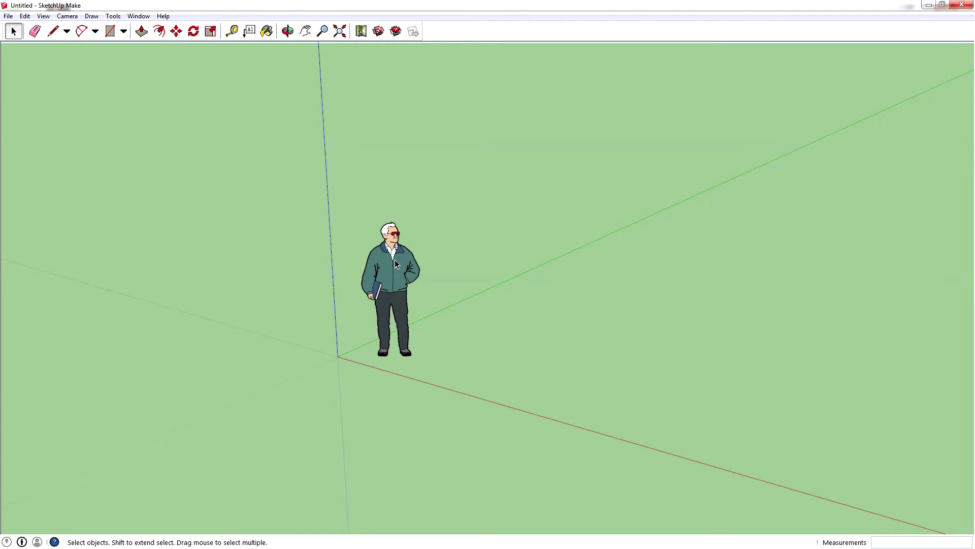
Step: Delete the default person figure and draw a floor rectangle starting at the axes origin
click(402, 279)
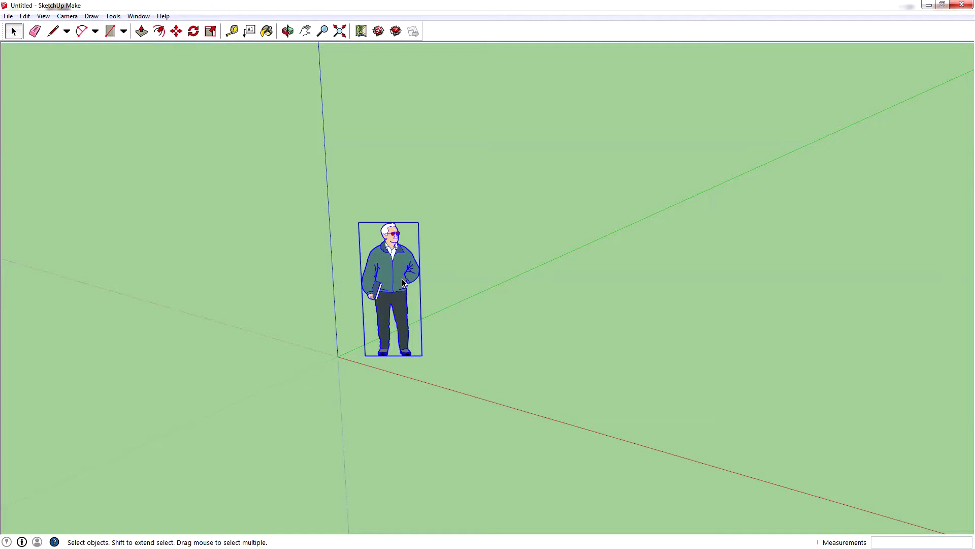
key(Delete)
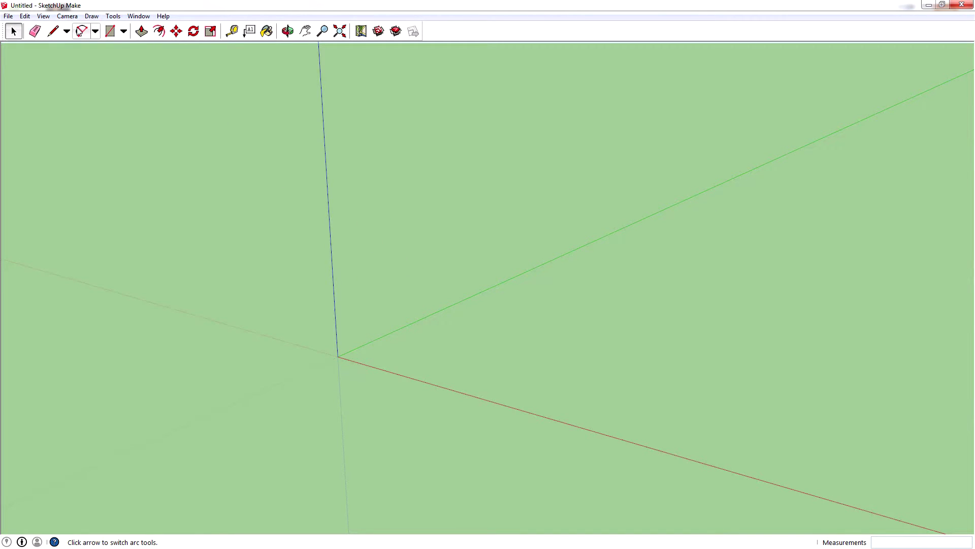
click(123, 32)
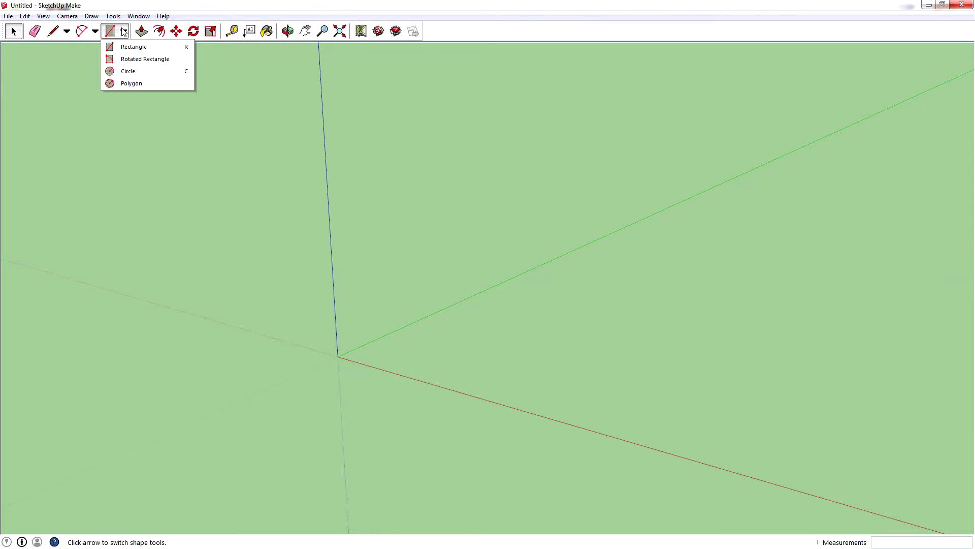
click(138, 49)
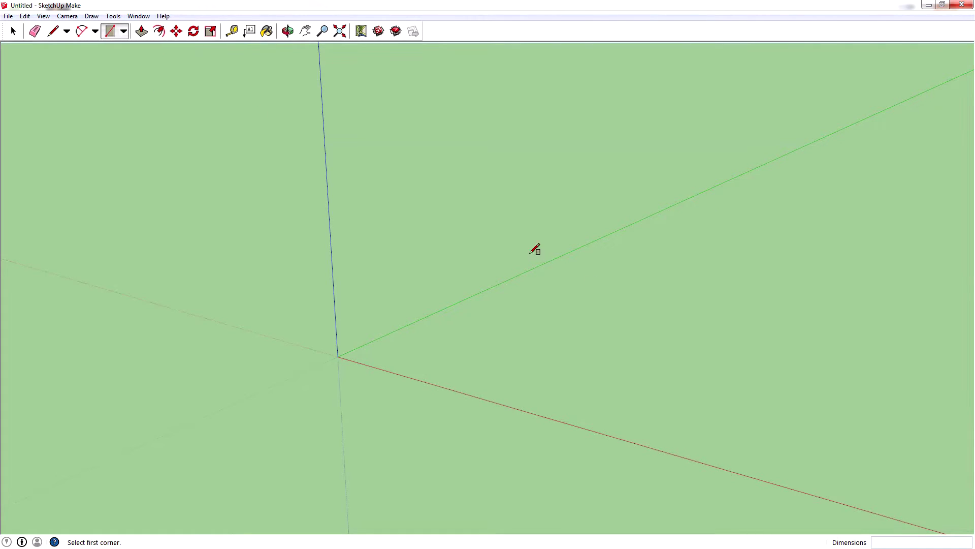
click(338, 357)
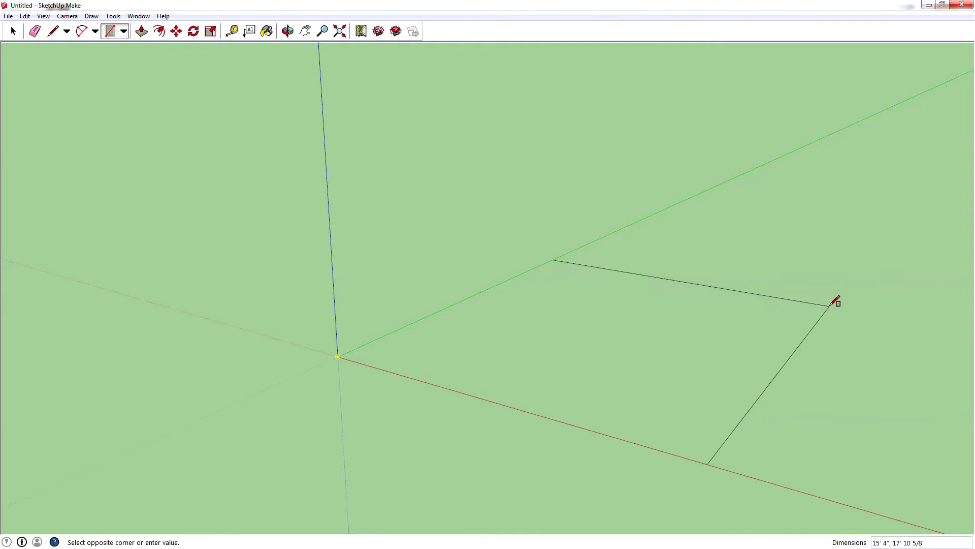
click(822, 300)
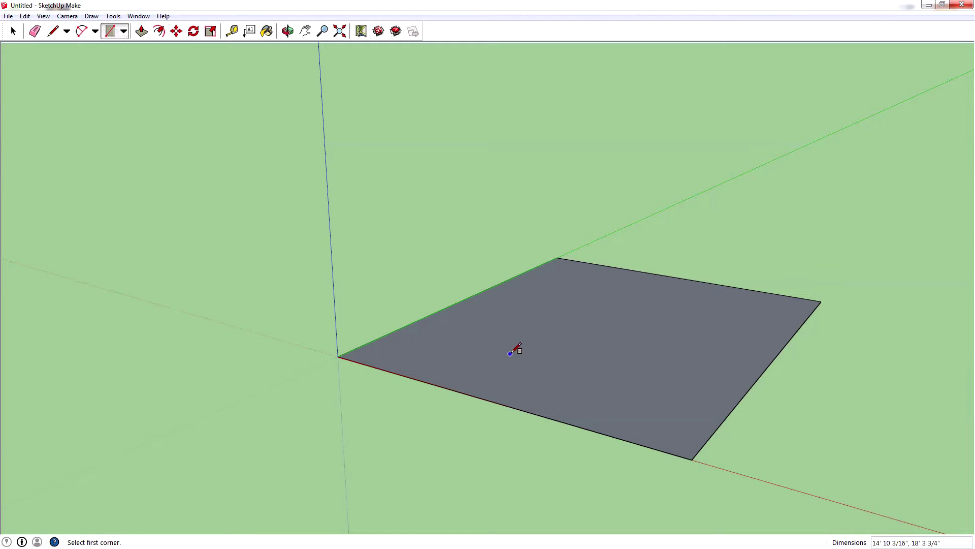
middle_drag(516, 346, 483, 370)
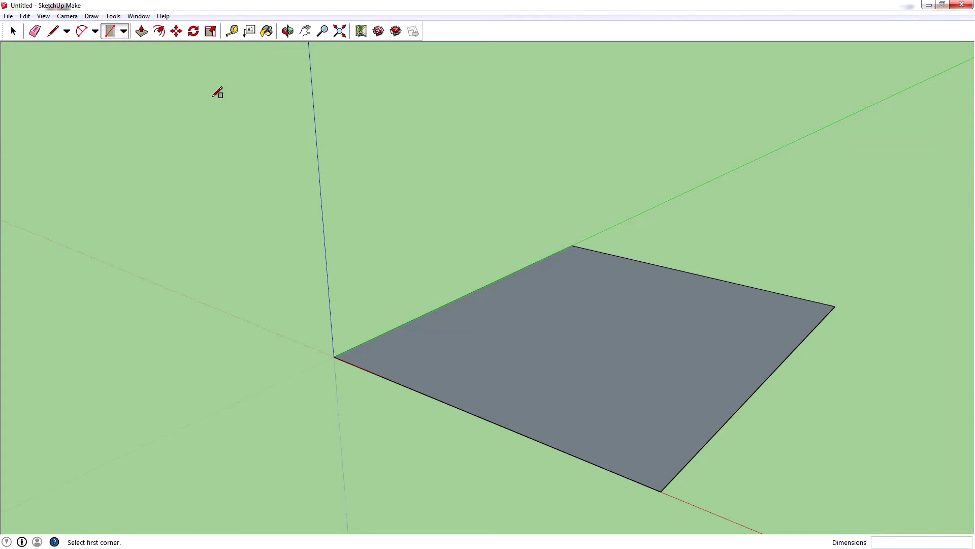
Step: Push/Pull the floor rectangle up into a box about 2' 2 1/4" tall
click(142, 31)
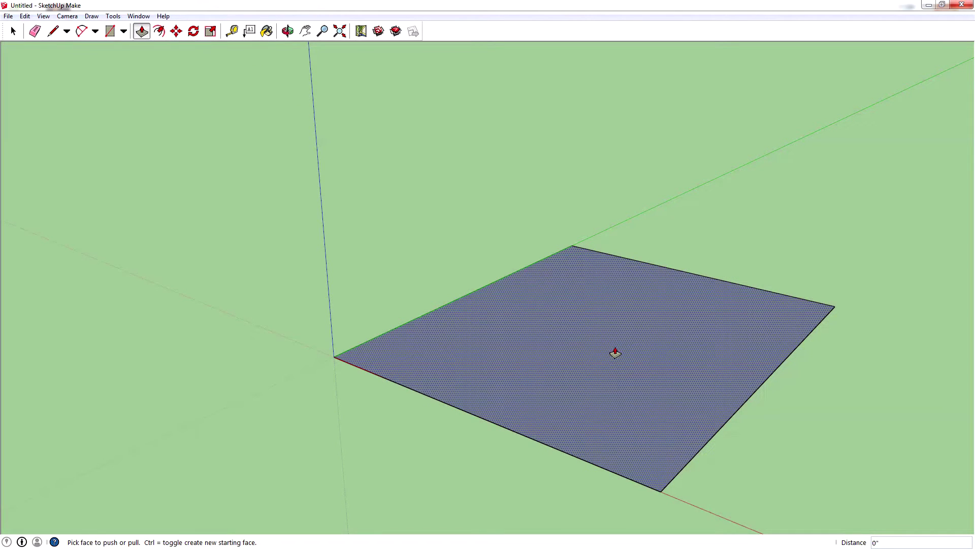
drag(614, 351, 593, 131)
drag(569, 213, 524, 242)
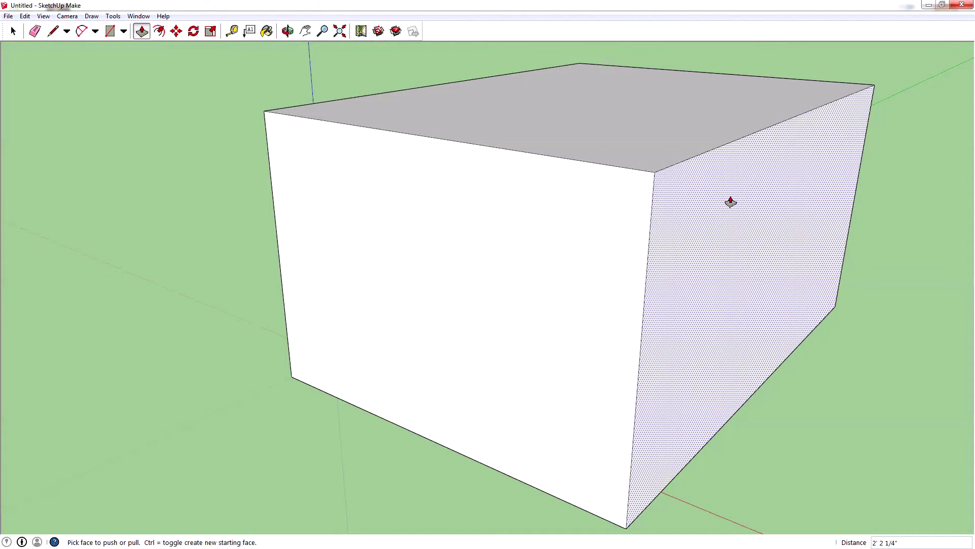
middle_drag(749, 205, 740, 233)
scroll(617, 211, down, 3)
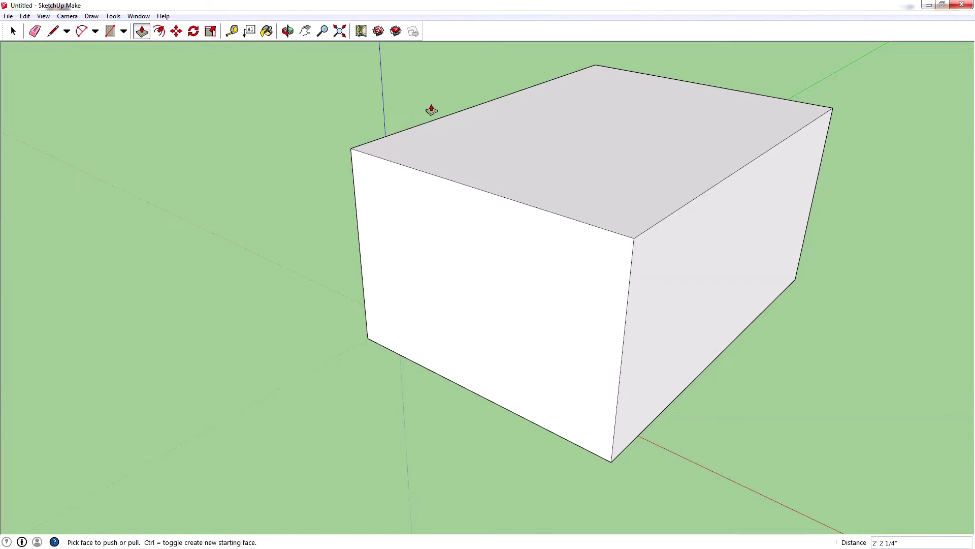
click(305, 31)
drag(605, 148, 531, 202)
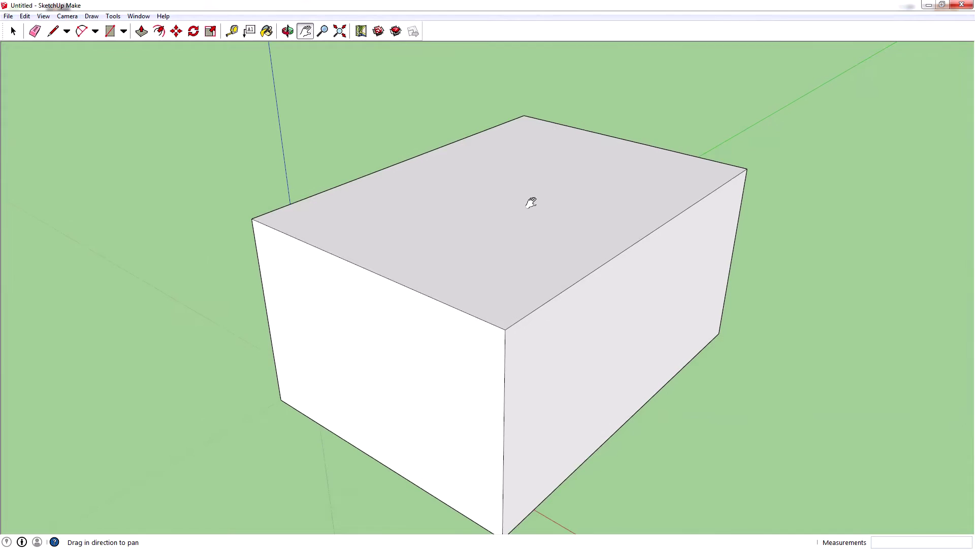
scroll(531, 203, down, 5)
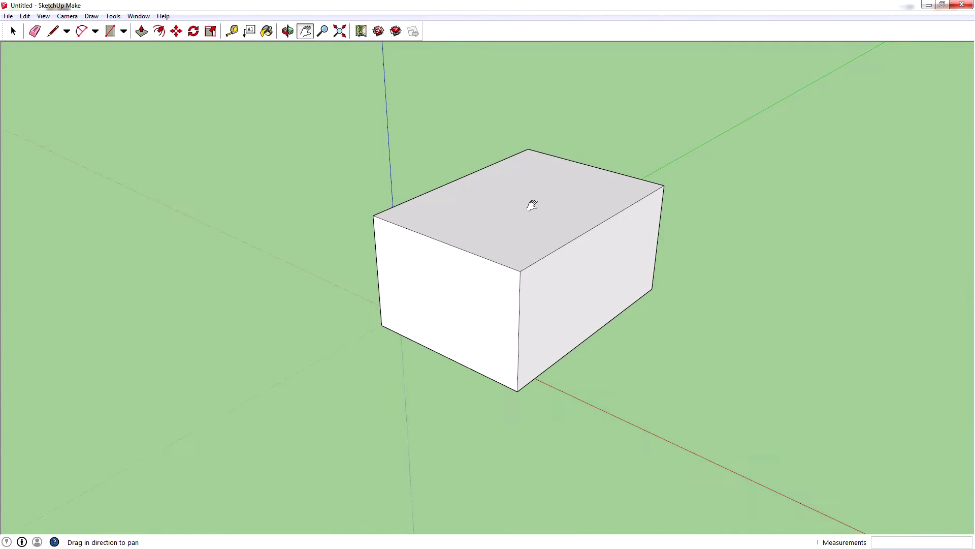
scroll(532, 204, down, 2)
scroll(531, 205, up, 5)
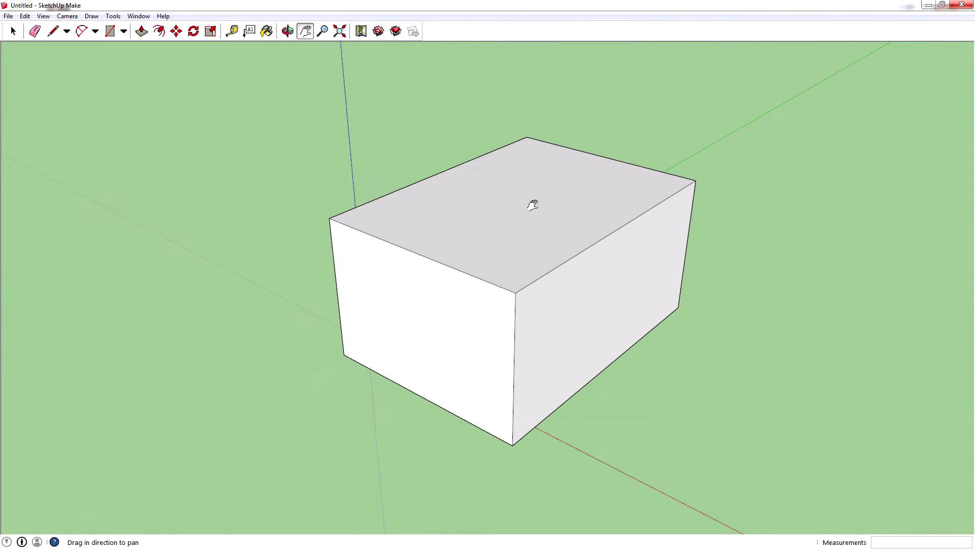
key(o)
drag(513, 216, 567, 227)
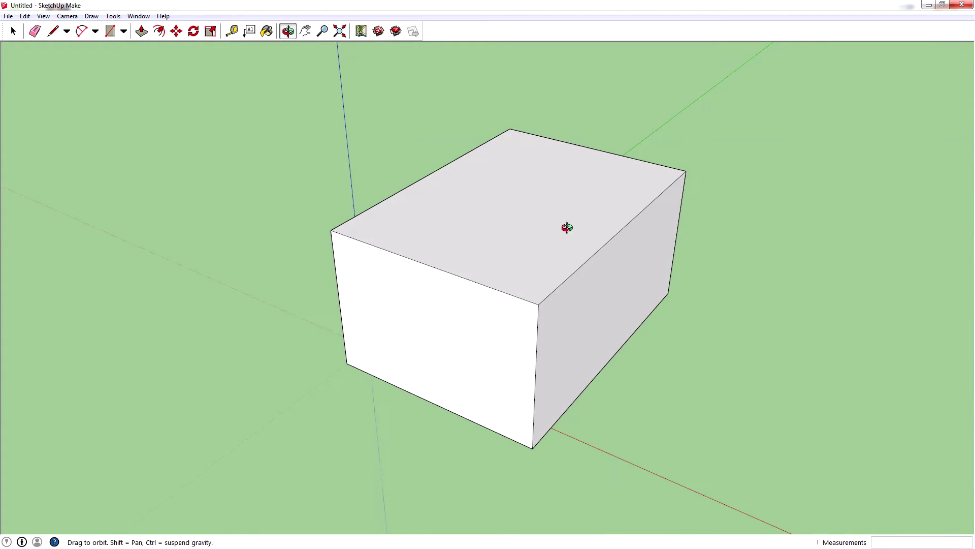
key(h)
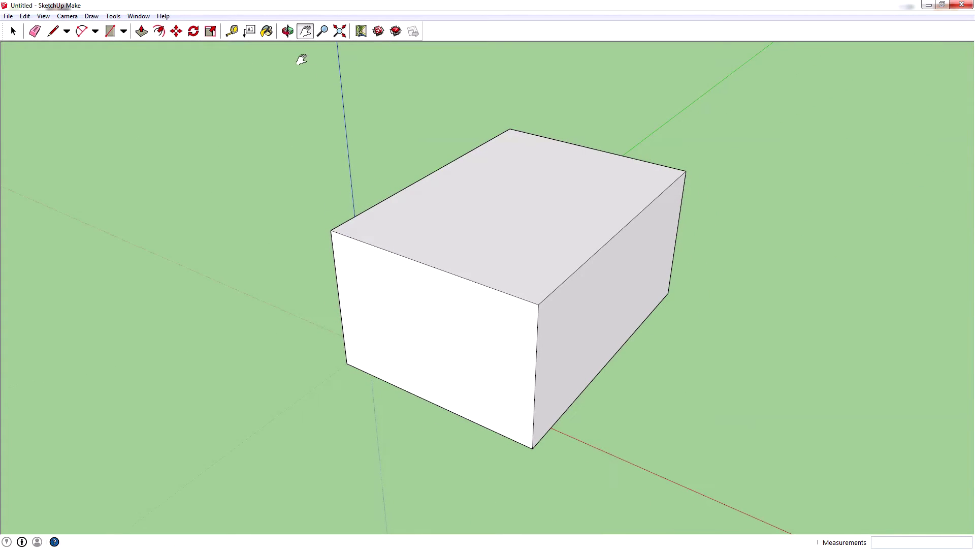
click(341, 32)
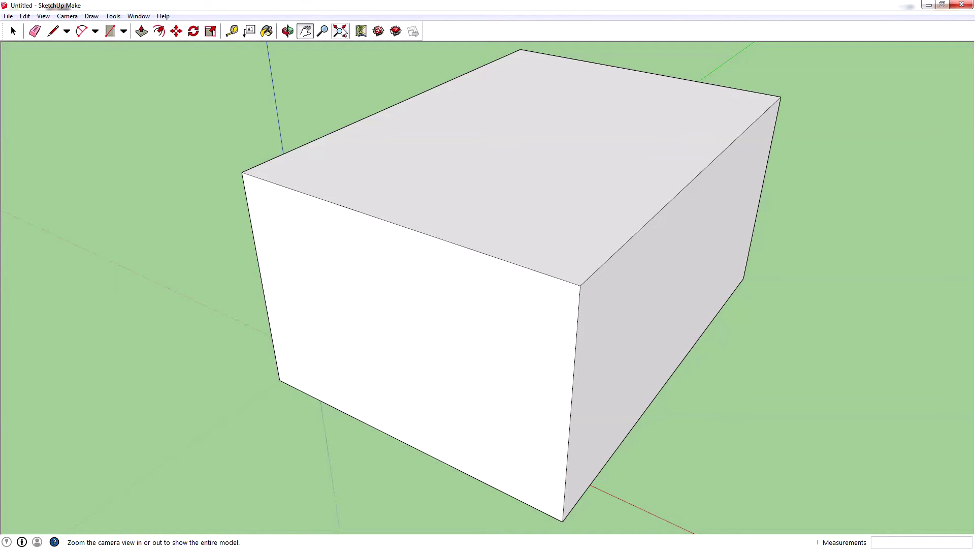
scroll(497, 144, down, 3)
mouse_move(498, 124)
middle_down()
mouse_move(488, 168)
mouse_move(487, 130)
middle_up()
click(306, 32)
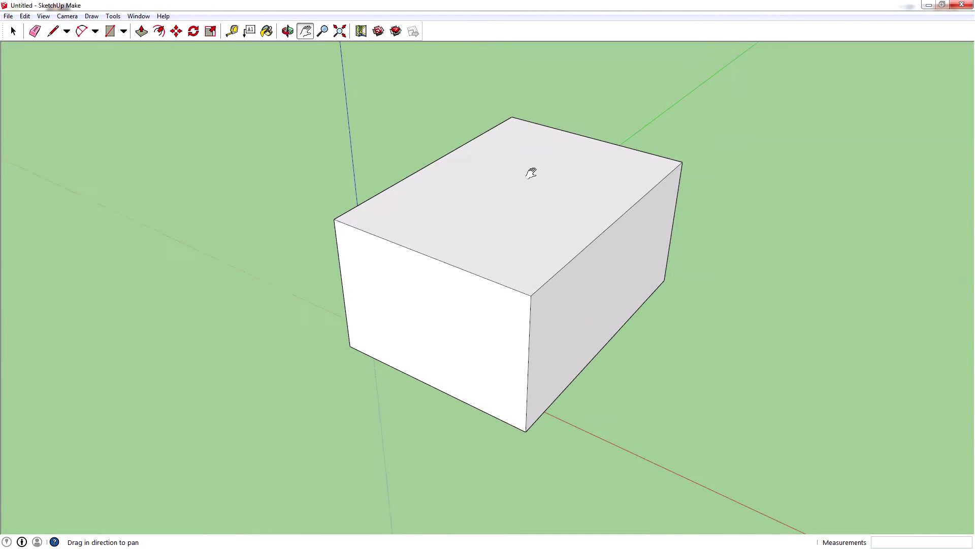
drag(531, 173, 526, 179)
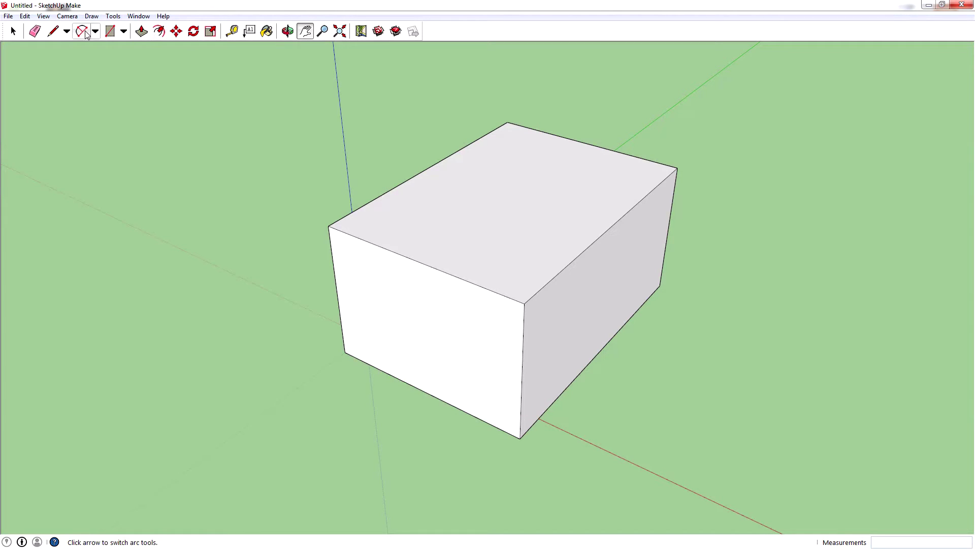
Step: Draw a line between the front and back top-edge midpoints to split the box top
click(54, 32)
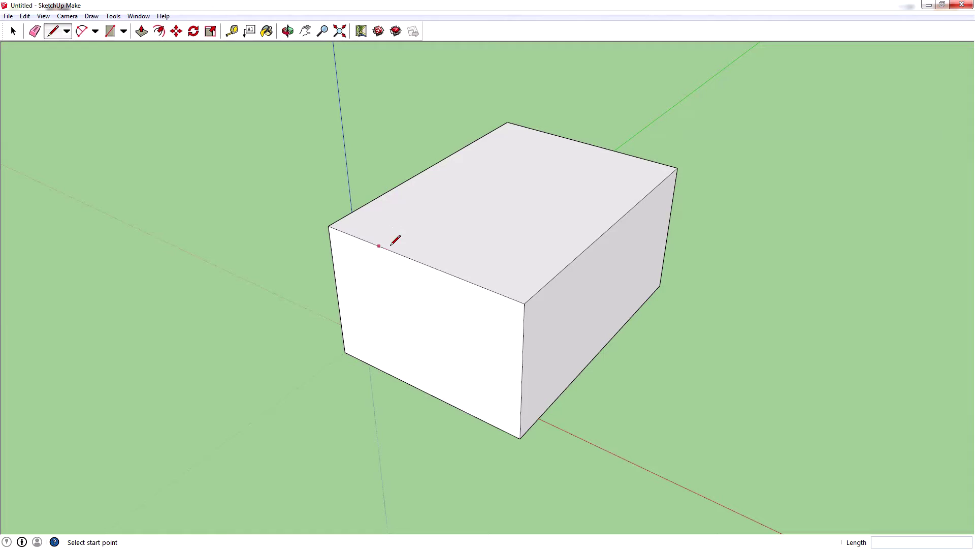
click(419, 261)
click(588, 144)
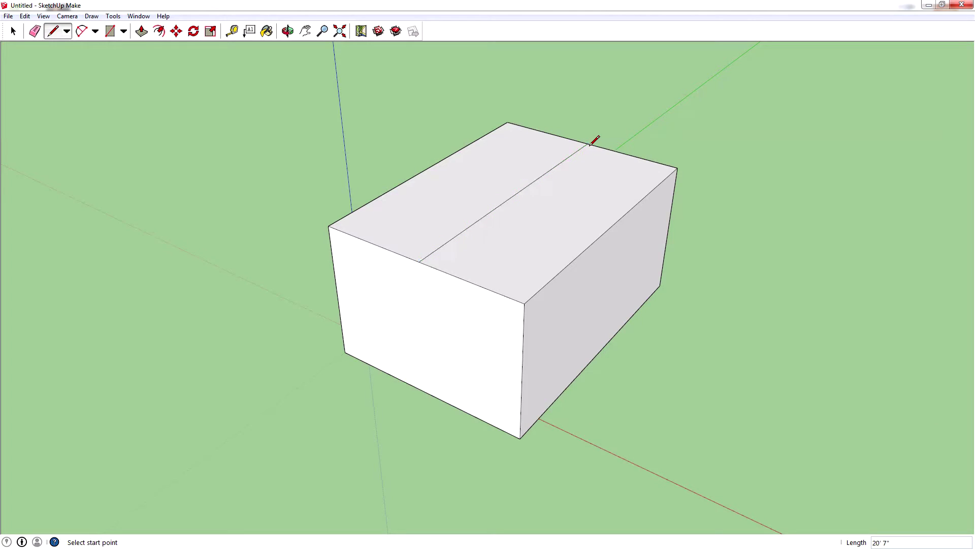
Step: Move the middle edge straight up to form the gable roof ridge
click(178, 32)
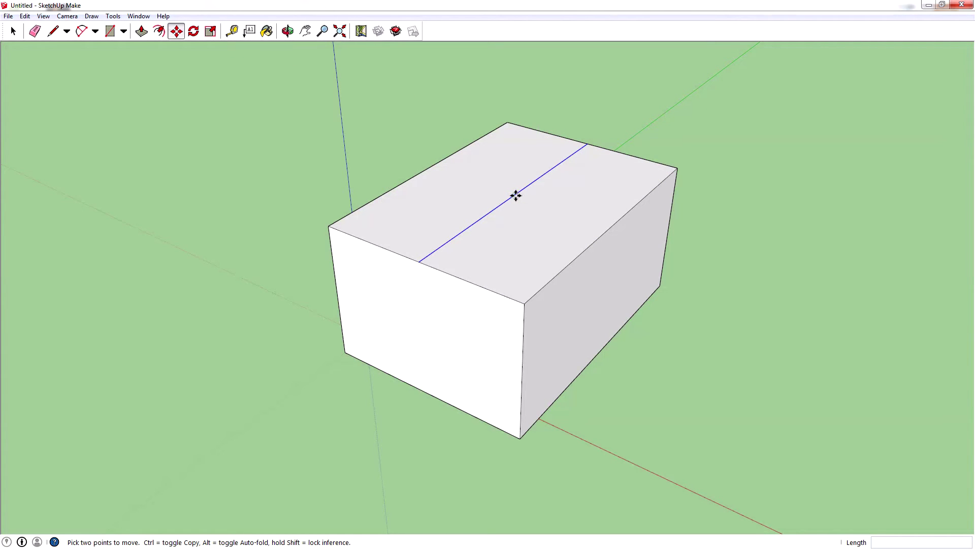
click(515, 195)
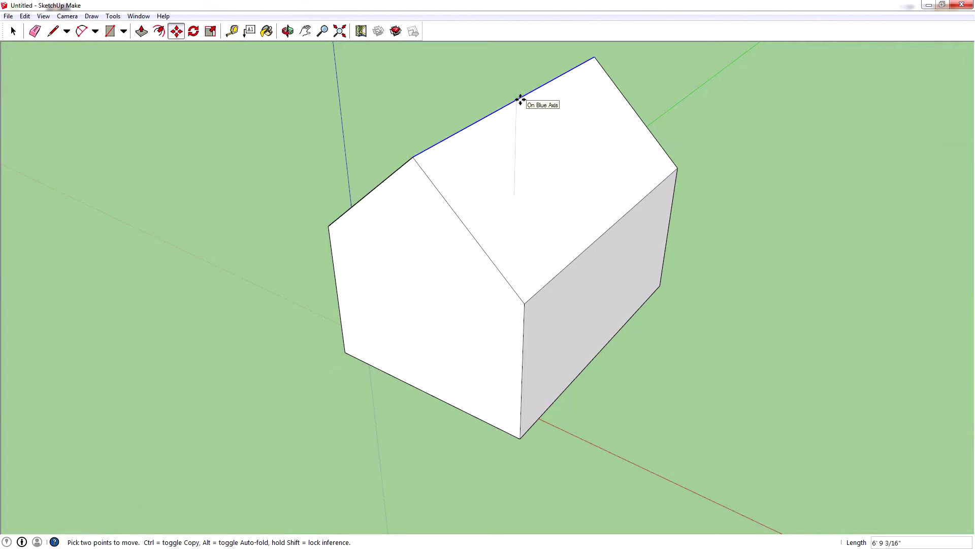
click(521, 99)
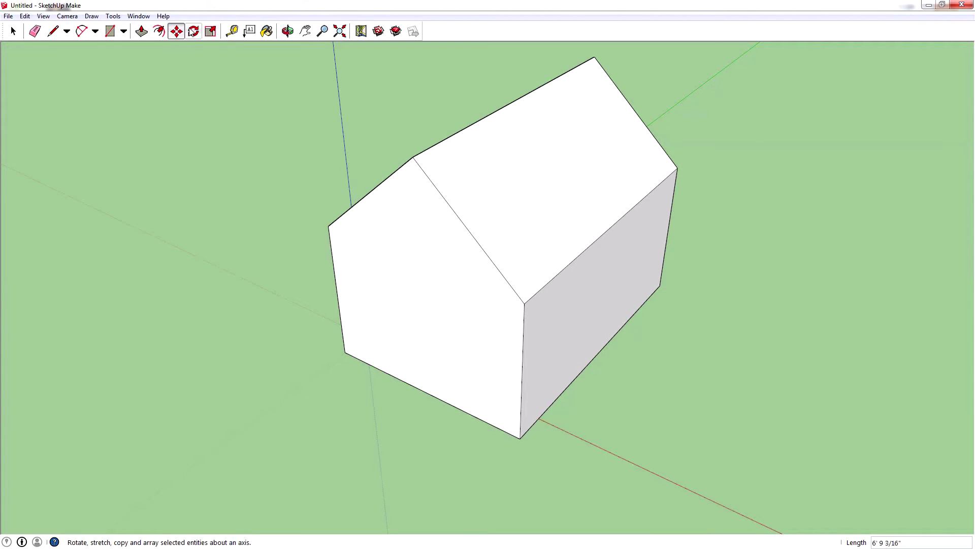
middle_drag(642, 245, 408, 175)
Step: Draw a tall door rectangle at the base of the house's long front wall
click(110, 31)
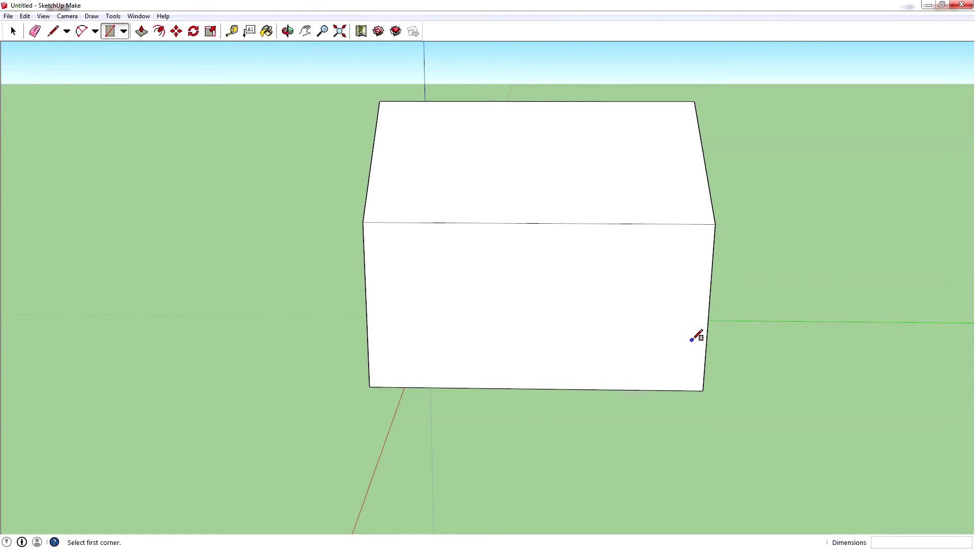
click(400, 276)
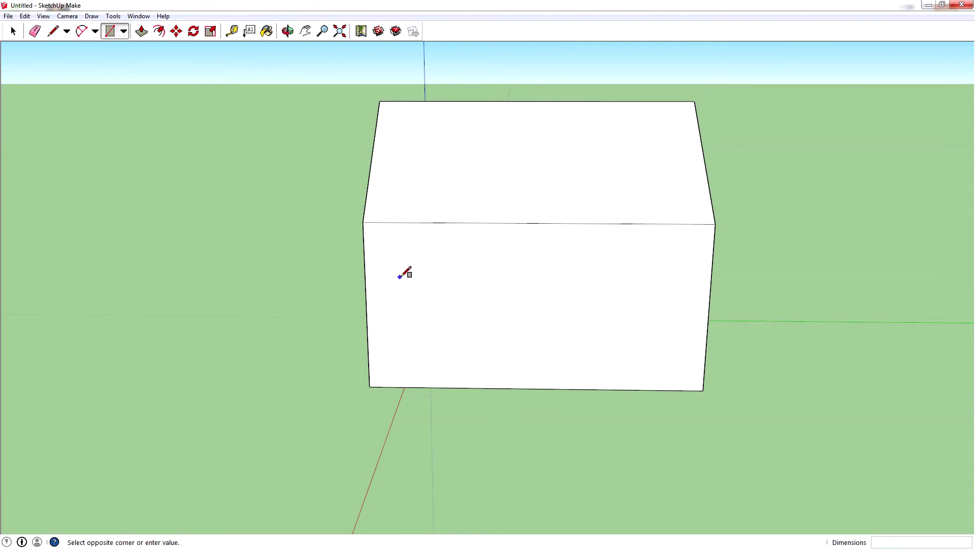
click(455, 388)
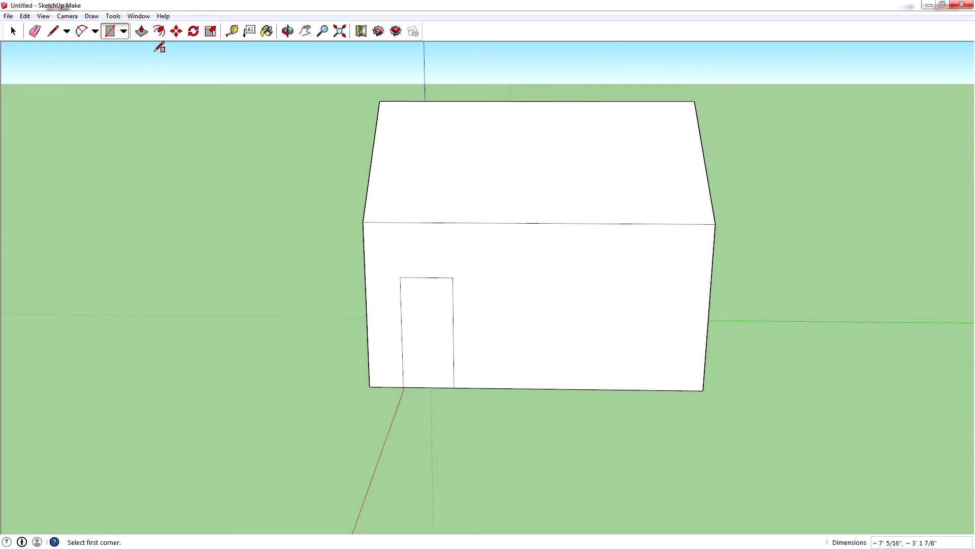
middle_drag(523, 314, 483, 345)
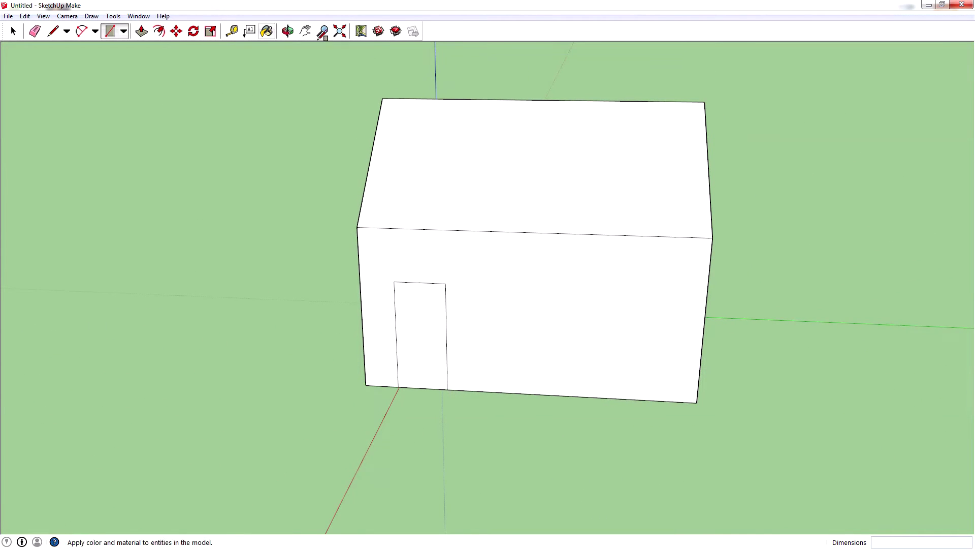
Step: Push the door face a few inches into the wall as a shallow recess
click(141, 31)
drag(436, 320, 432, 318)
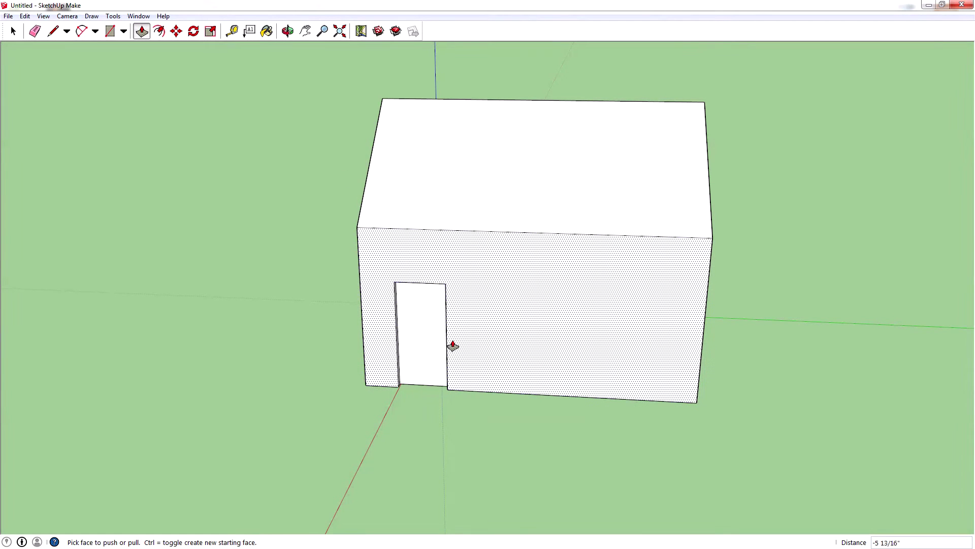
middle_drag(645, 343, 611, 340)
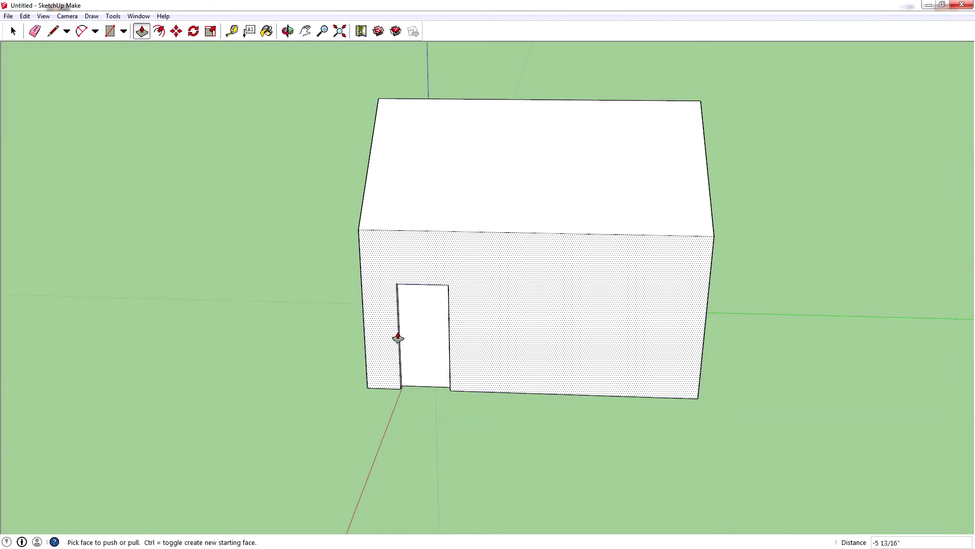
drag(418, 332, 413, 333)
middle_drag(414, 333, 669, 402)
scroll(669, 403, up, 4)
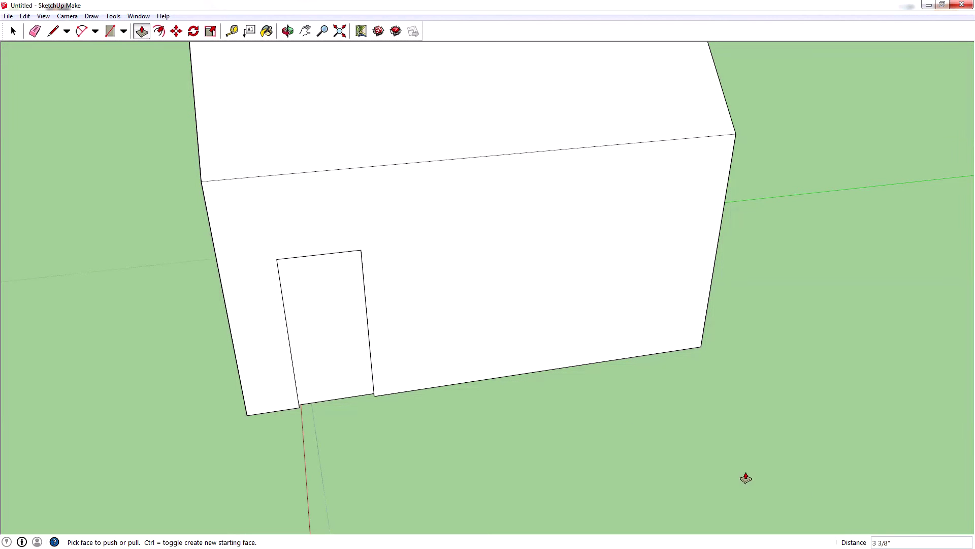
Step: Place a Tape Measure guide from the door's bottom edge up level with the door top
click(232, 31)
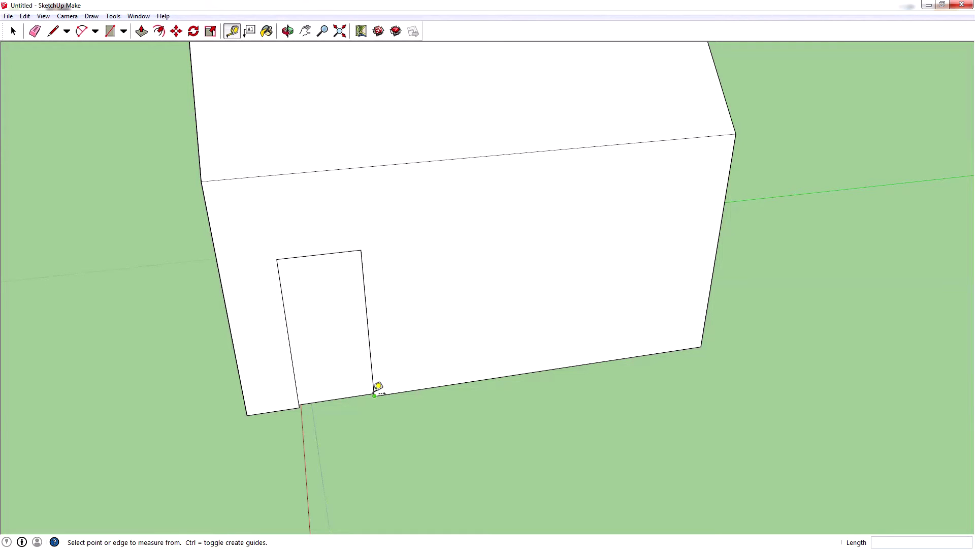
click(359, 395)
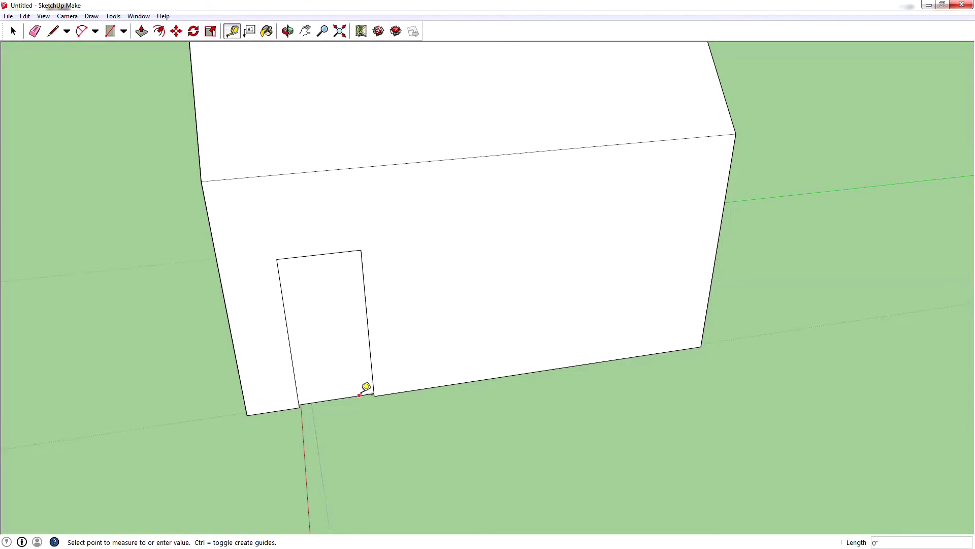
click(351, 244)
middle_drag(460, 351, 450, 325)
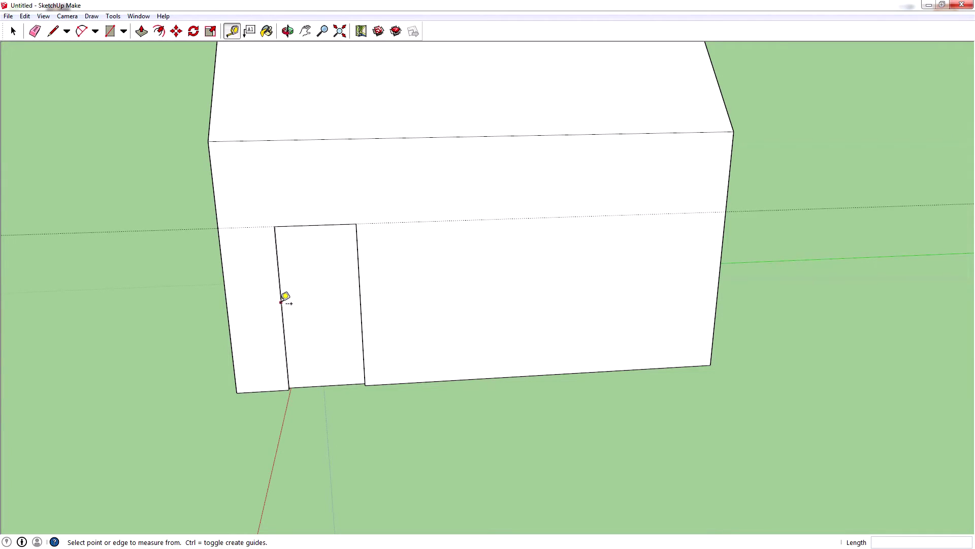
scroll(290, 246, down, 3)
scroll(318, 248, up, 4)
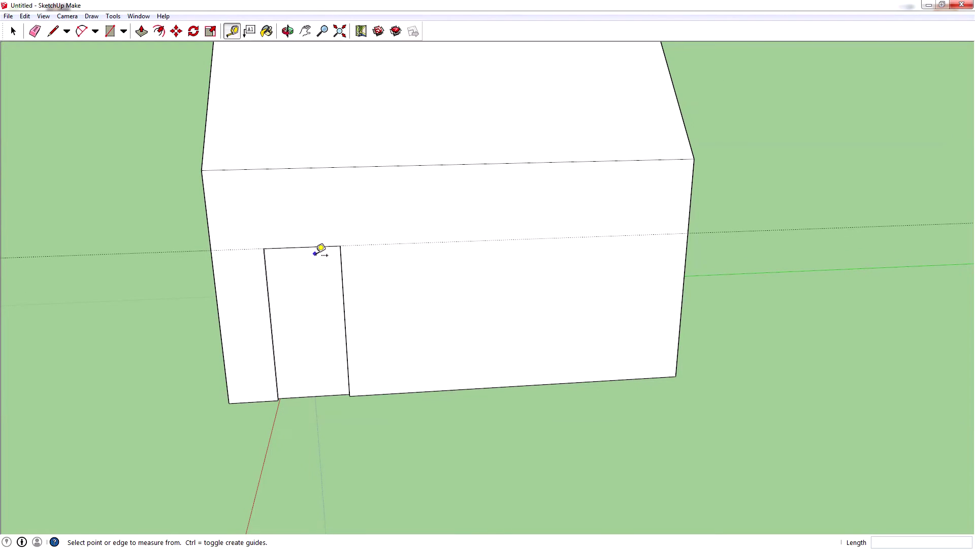
scroll(392, 246, down, 1)
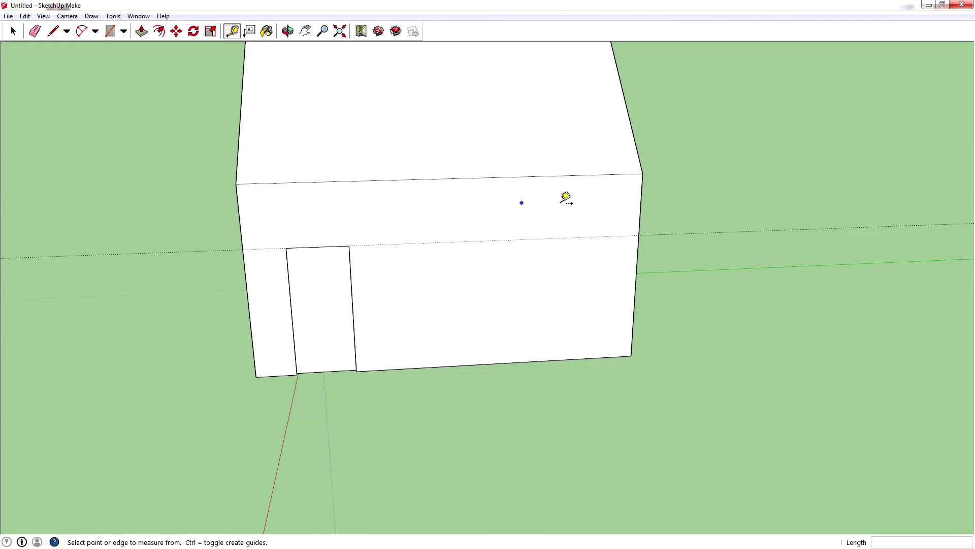
Step: Face the front wall and draw a wide window rectangle beside the door, plus a slightly smaller one inside
click(305, 31)
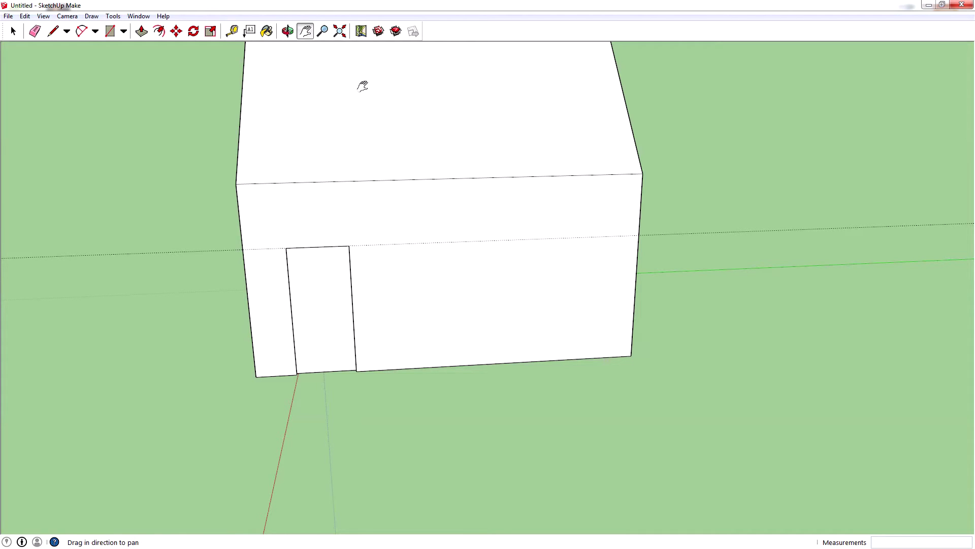
drag(363, 85, 460, 211)
middle_drag(410, 222, 485, 278)
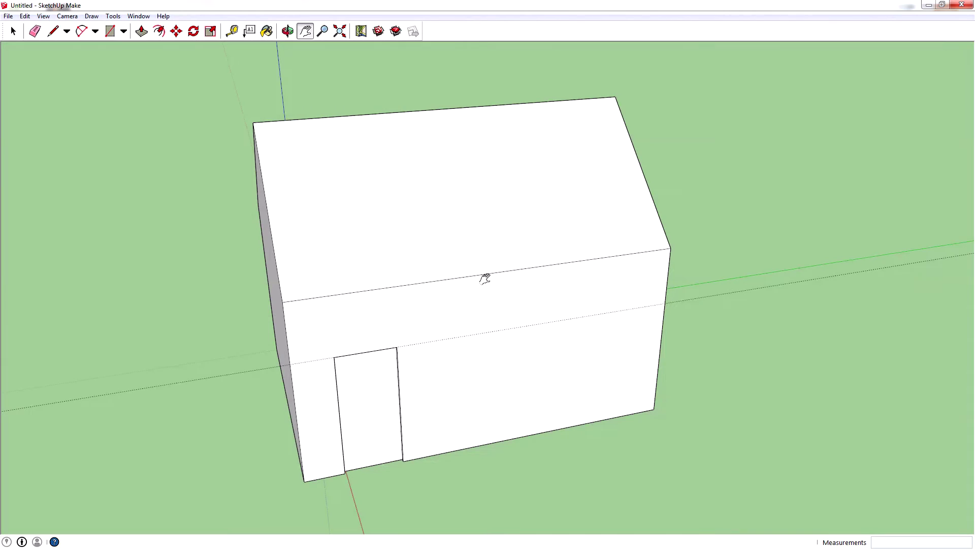
middle_drag(661, 371, 603, 342)
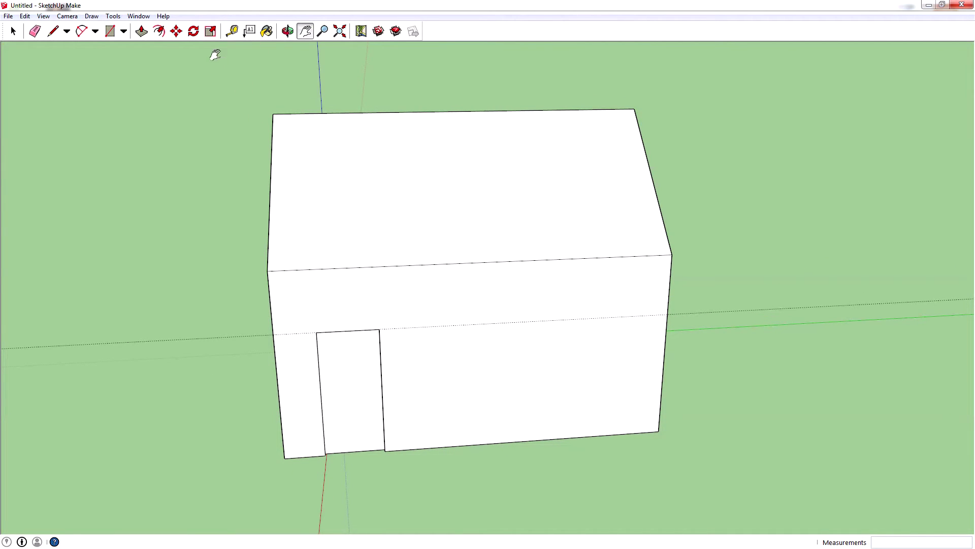
click(117, 33)
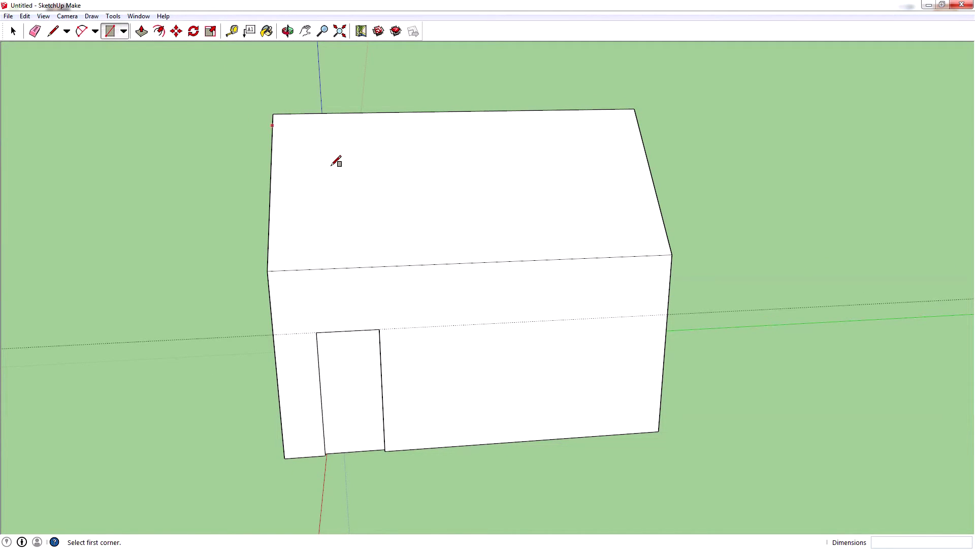
click(403, 328)
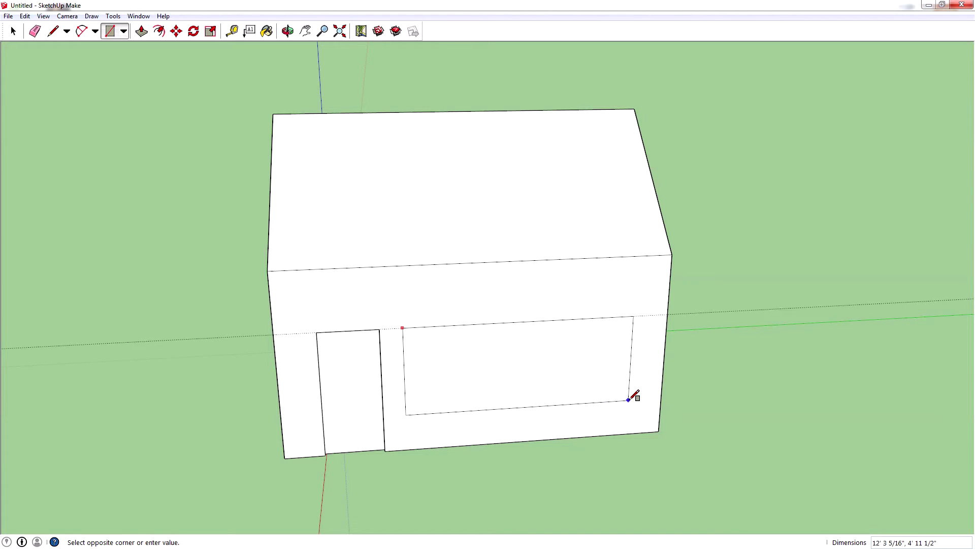
click(628, 402)
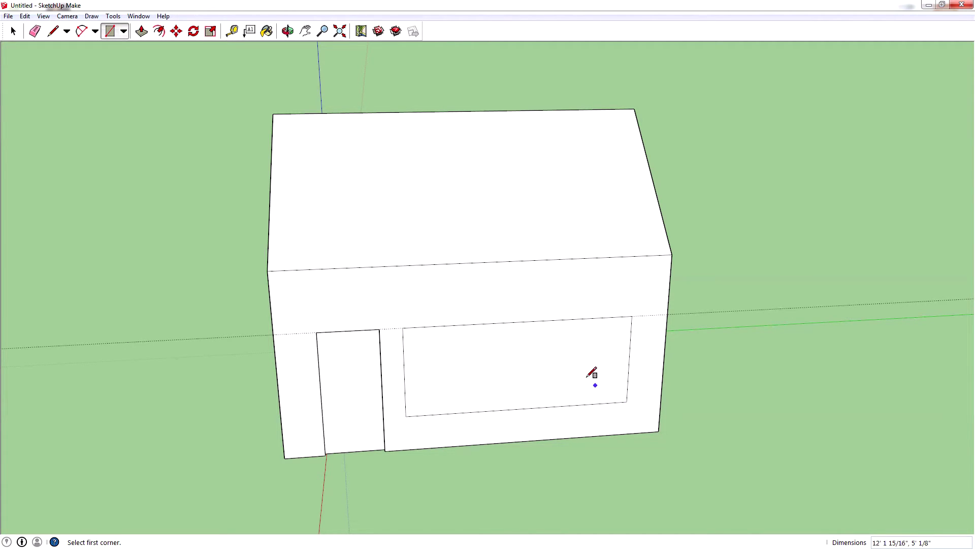
click(412, 411)
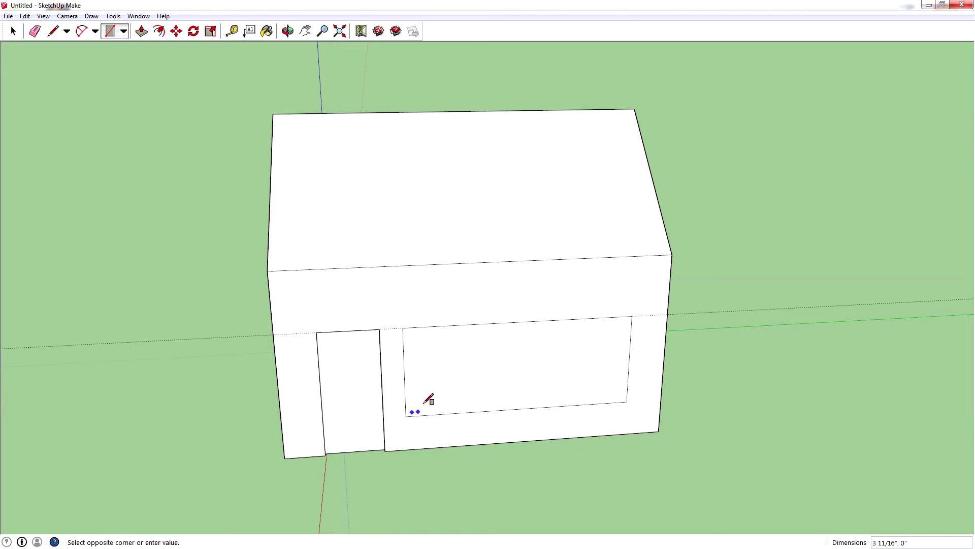
click(628, 320)
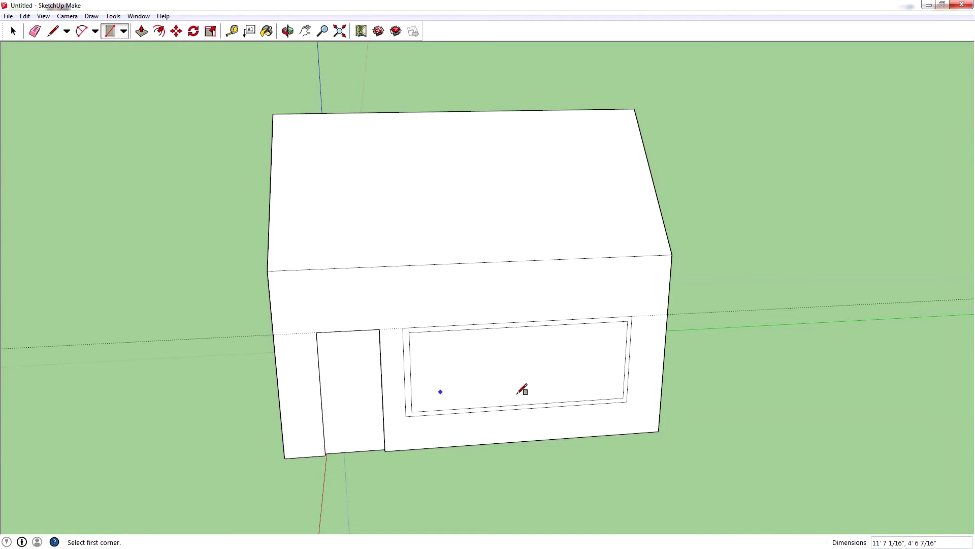
Step: Push the inner window pane 1 9/16" into the wall, leaving a thin frame
click(142, 31)
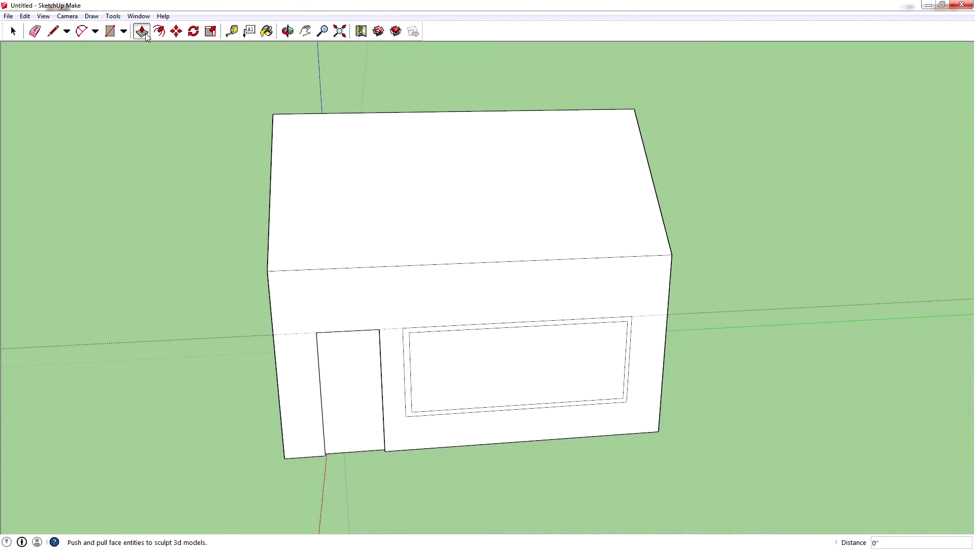
drag(407, 364, 409, 365)
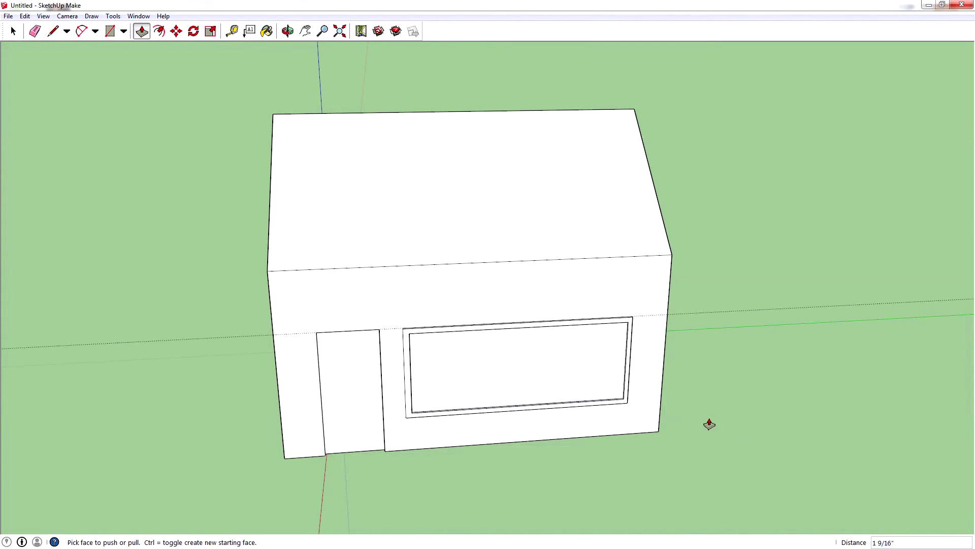
mouse_move(710, 422)
middle_down()
mouse_move(432, 416)
mouse_move(660, 359)
mouse_move(660, 398)
mouse_move(684, 412)
mouse_move(719, 409)
middle_up()
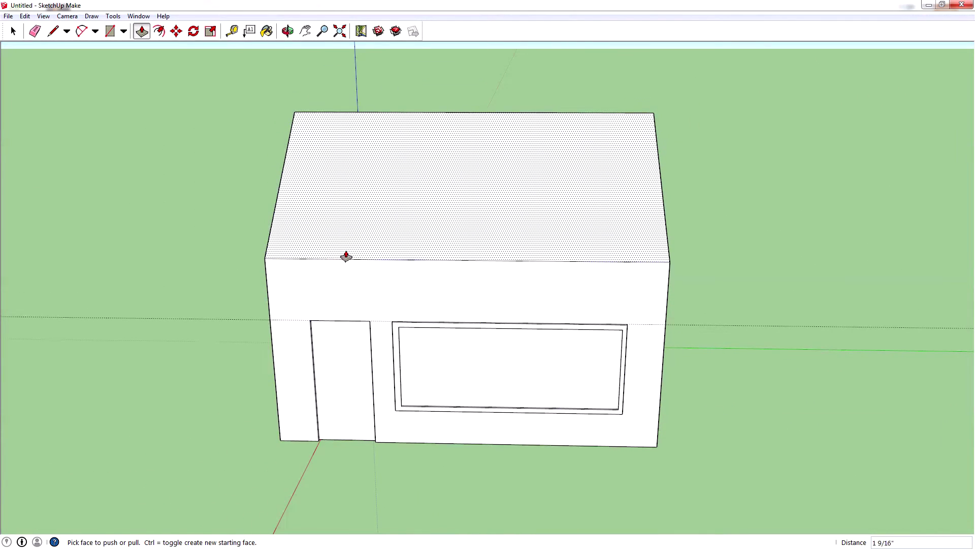
middle_drag(757, 260, 732, 289)
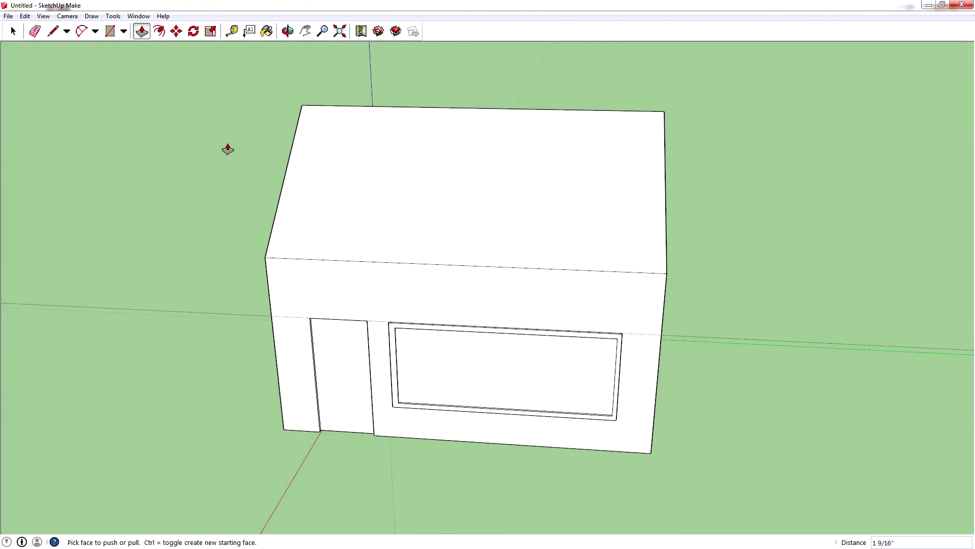
middle_drag(227, 150, 207, 202)
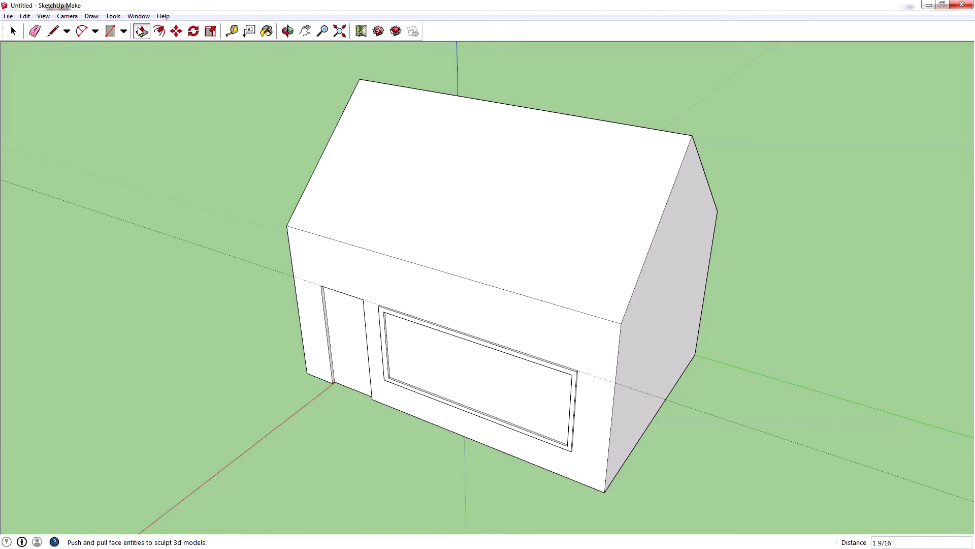
Step: Draw a base rectangle by the end wall and pull it up about 20' 1 13/16" as a chimney
click(109, 32)
click(676, 383)
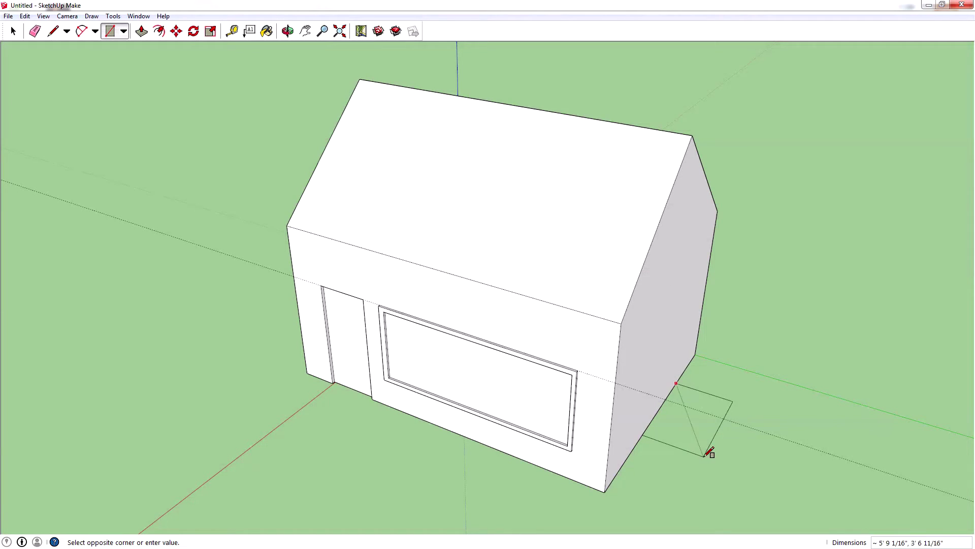
click(677, 455)
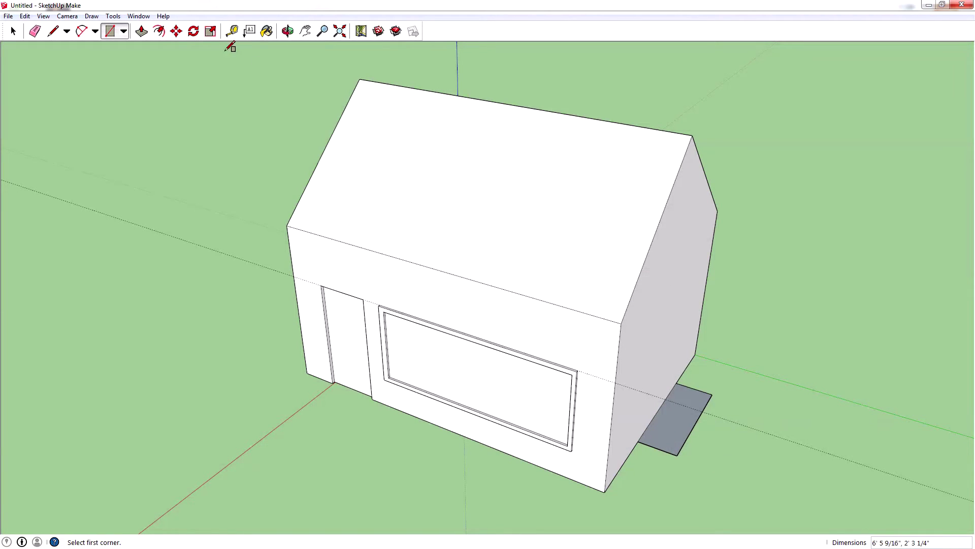
click(141, 32)
click(681, 400)
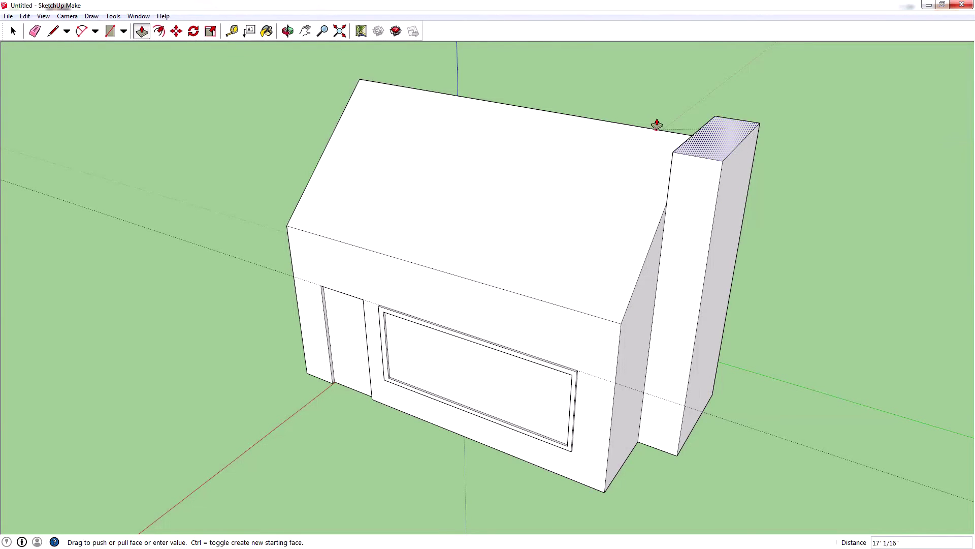
click(665, 66)
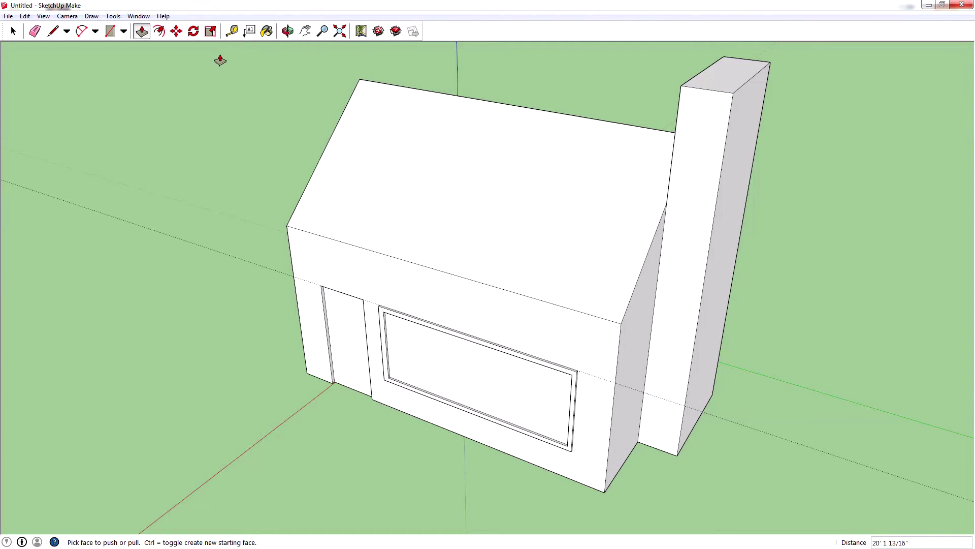
middle_drag(218, 61, 431, 89)
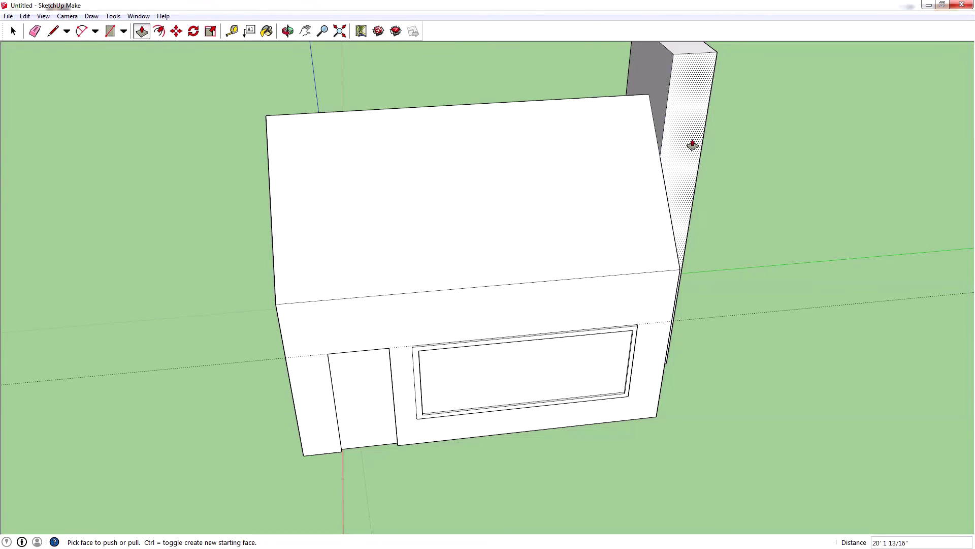
middle_drag(821, 162, 559, 203)
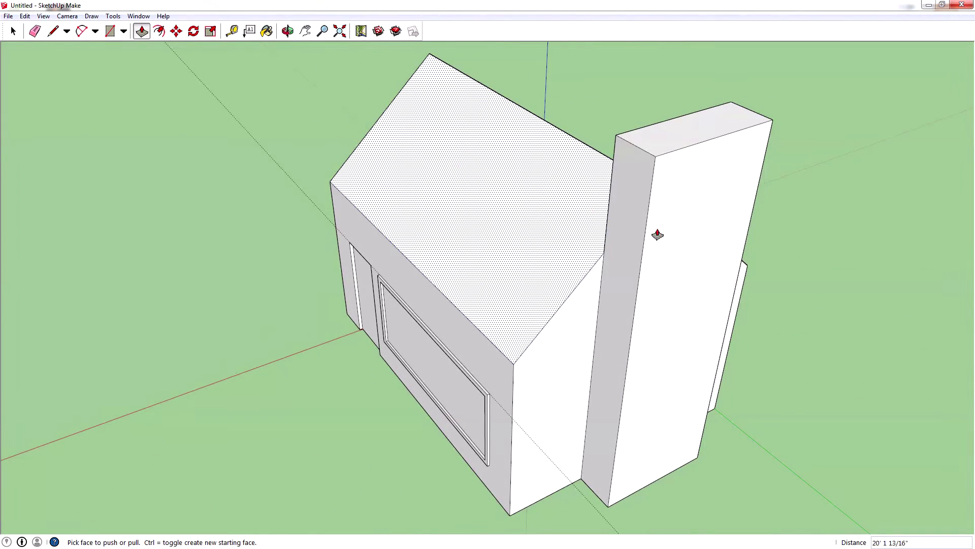
mouse_move(656, 225)
middle_down()
mouse_move(697, 211)
mouse_move(668, 214)
middle_up()
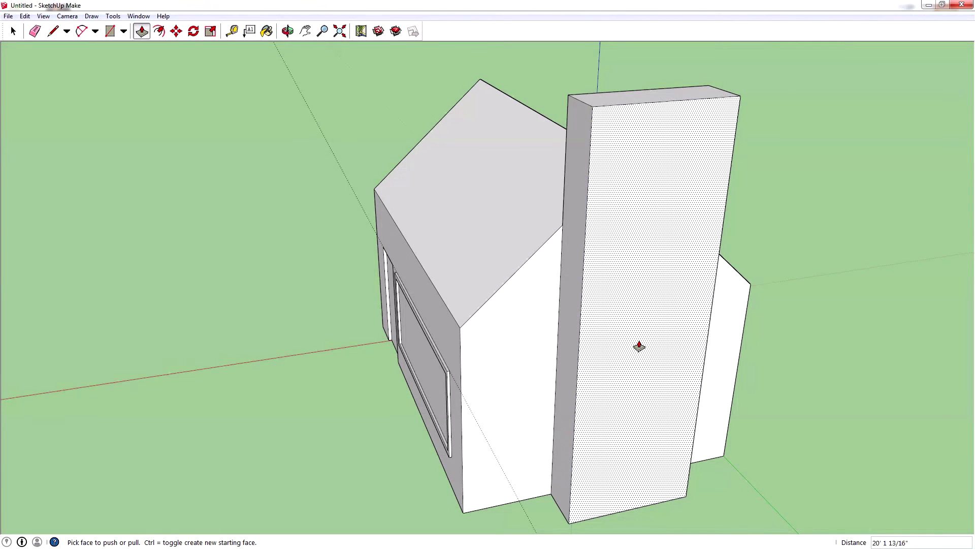
click(231, 31)
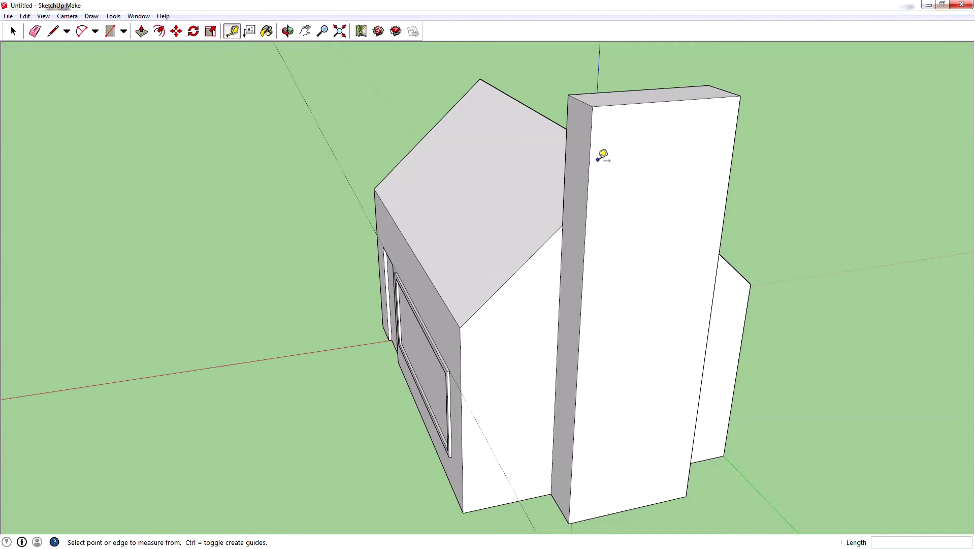
click(615, 105)
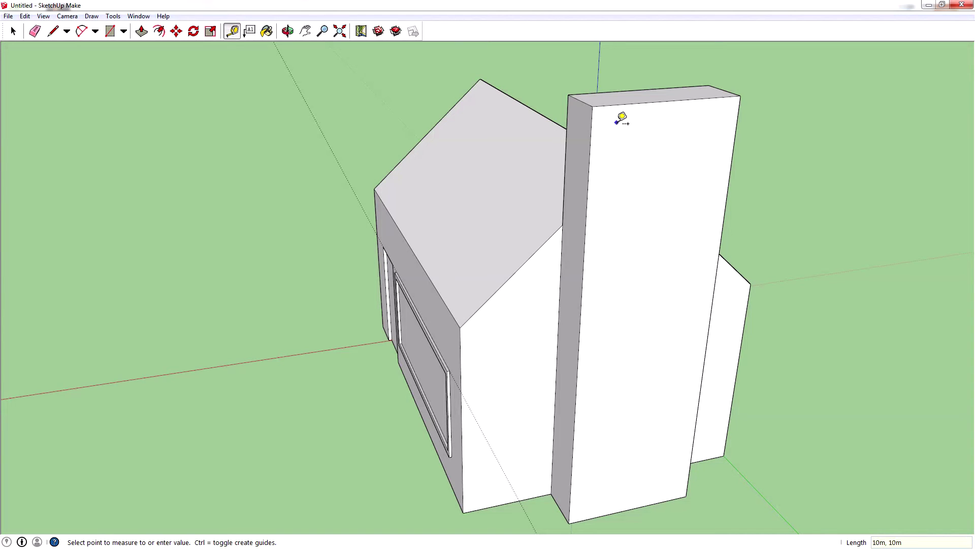
key(Return)
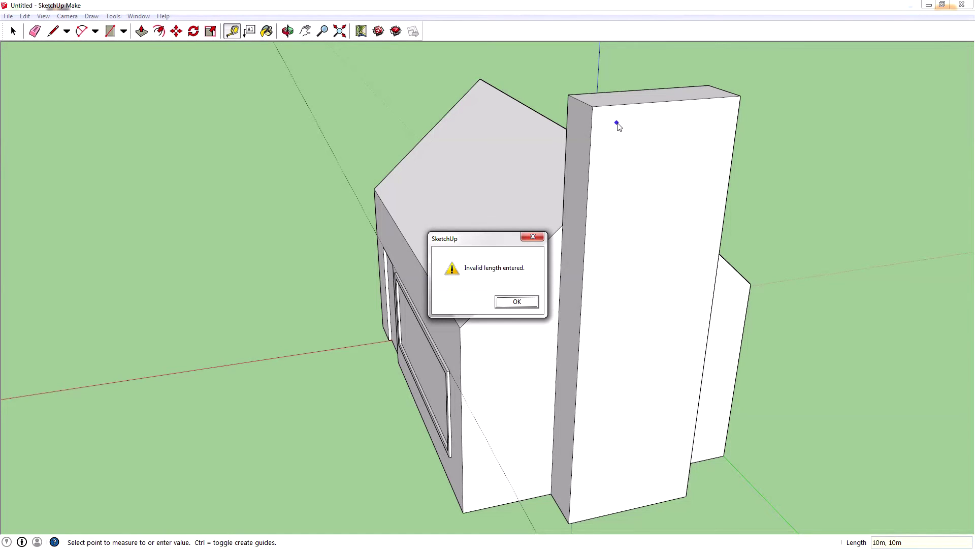
key(Return)
click(616, 122)
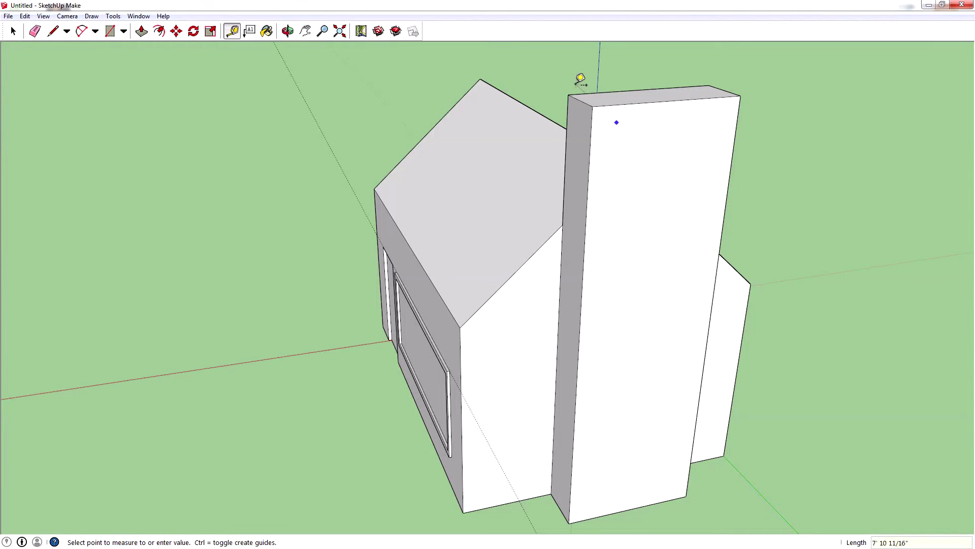
right_click(644, 148)
key(Escape)
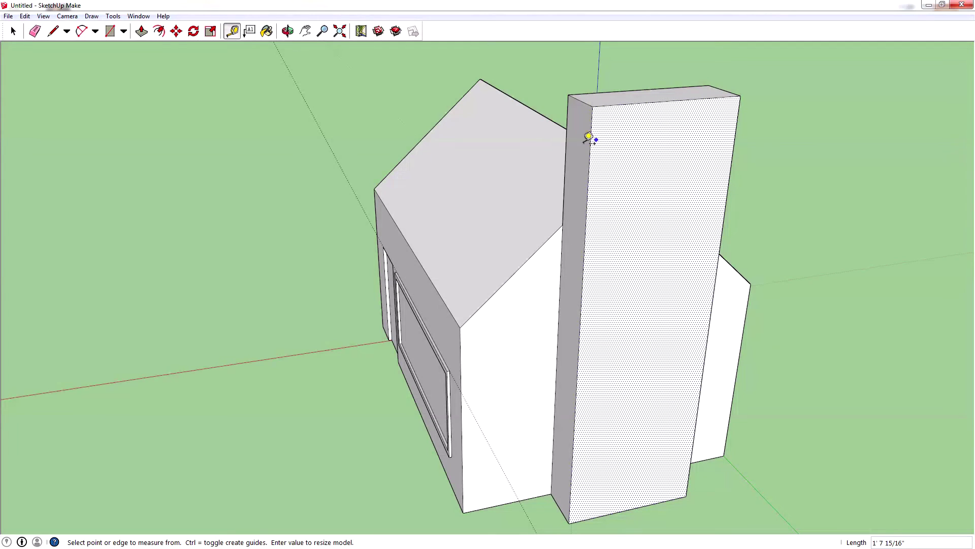
middle_drag(294, 234, 769, 325)
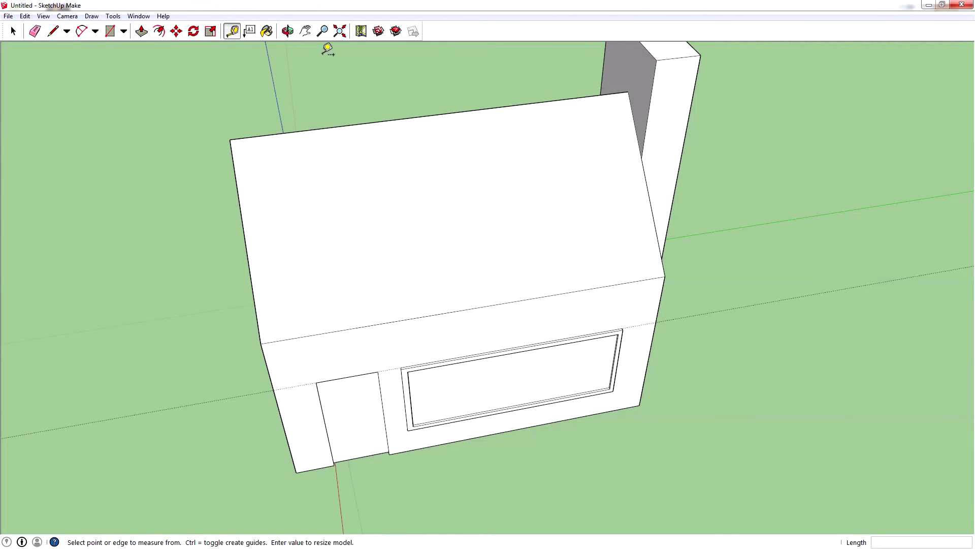
Step: Pan the house aside and draw a large trial rectangle on the ground, typing 1m
click(305, 31)
drag(768, 209, 139, 87)
click(112, 34)
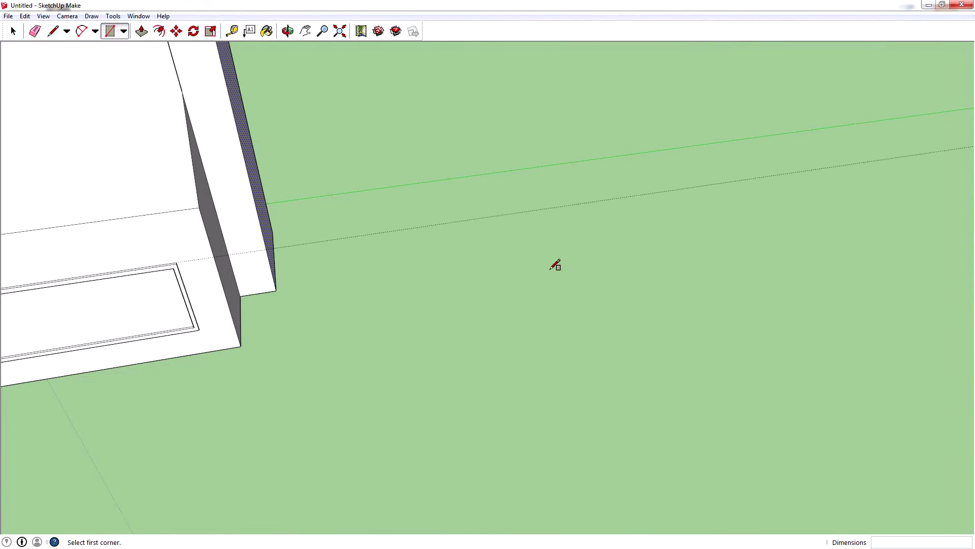
click(487, 247)
click(826, 381)
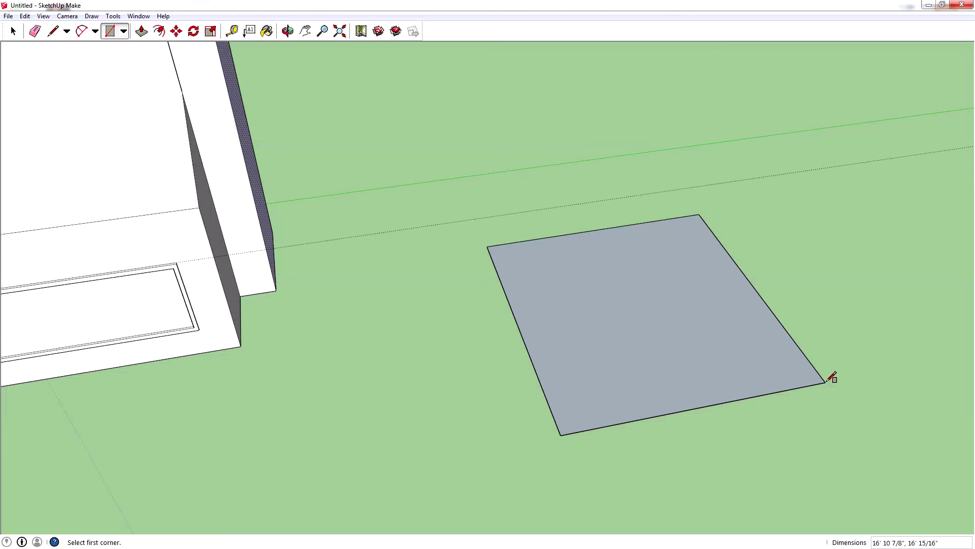
text(1m, 1m)
Step: Delete the oversized grey rectangle and redraw it at exactly 1m by 1m
click(13, 31)
click(609, 292)
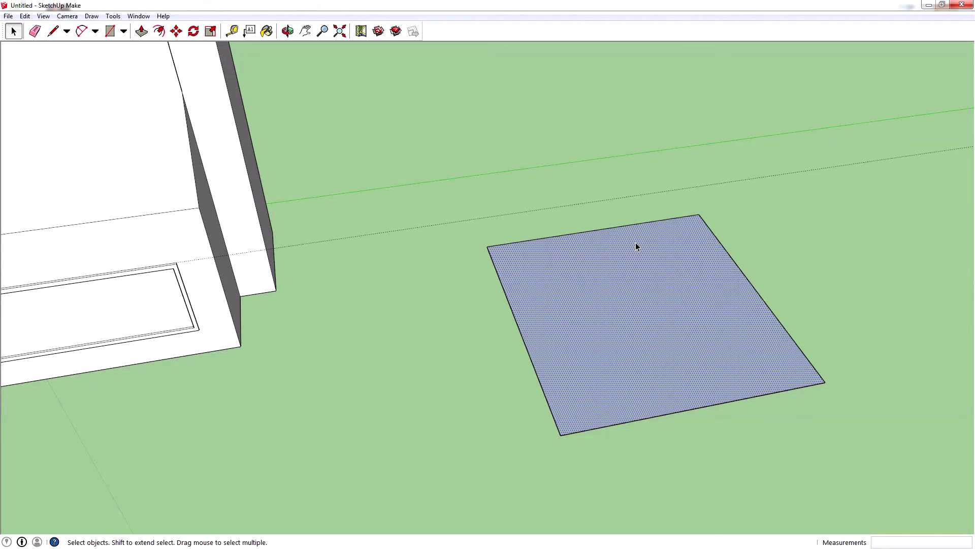
key(Delete)
key(r)
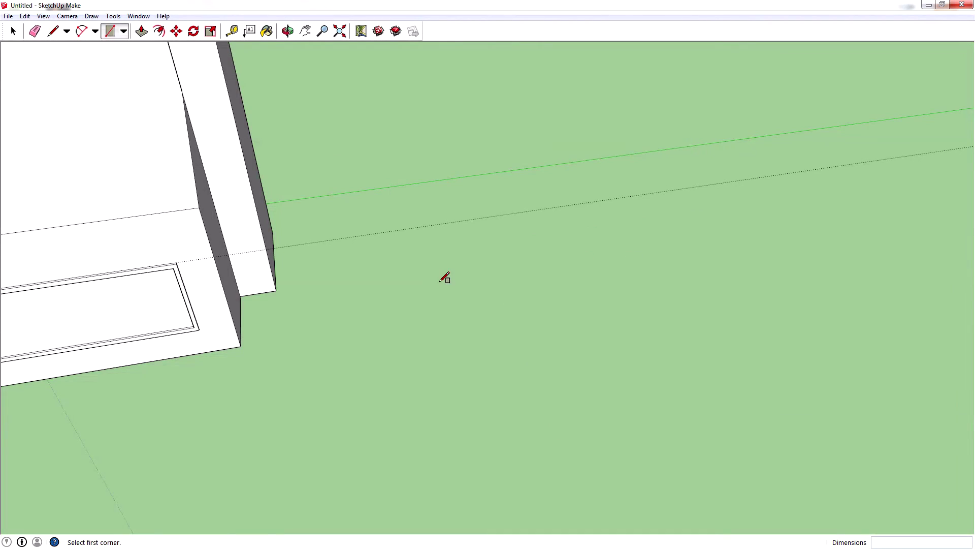
click(438, 237)
click(656, 322)
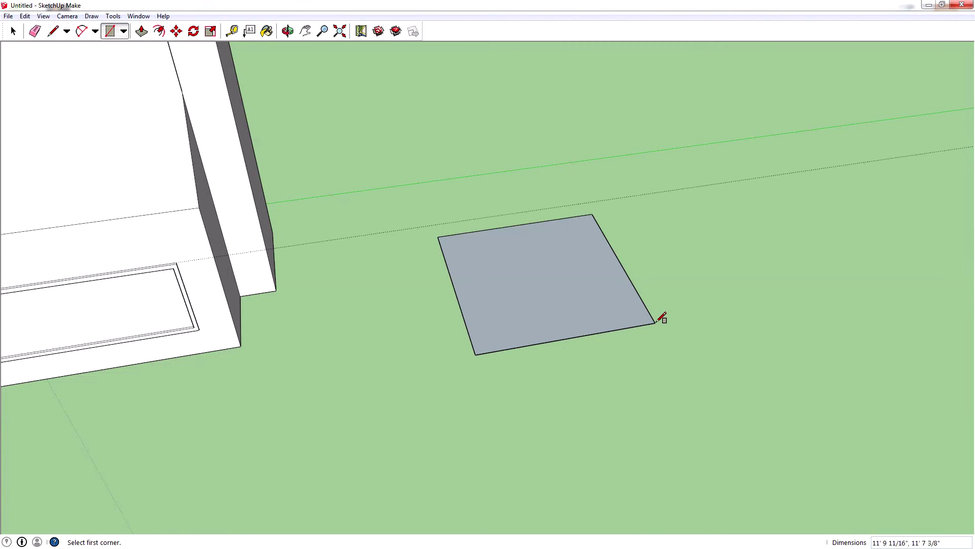
text(1m, 1m)
key(Return)
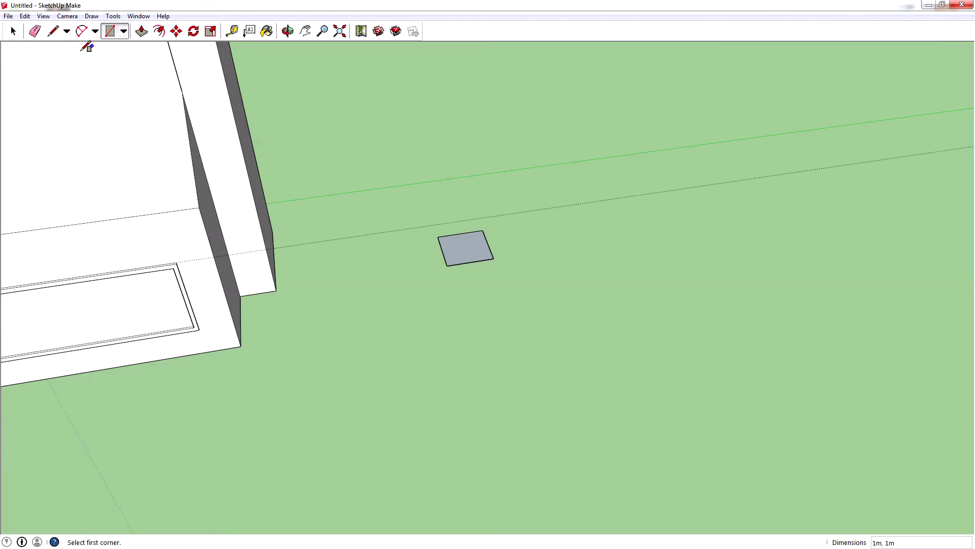
Step: Move the small square against the front of the house and stretch its edge outward
middle_drag(381, 247, 312, 204)
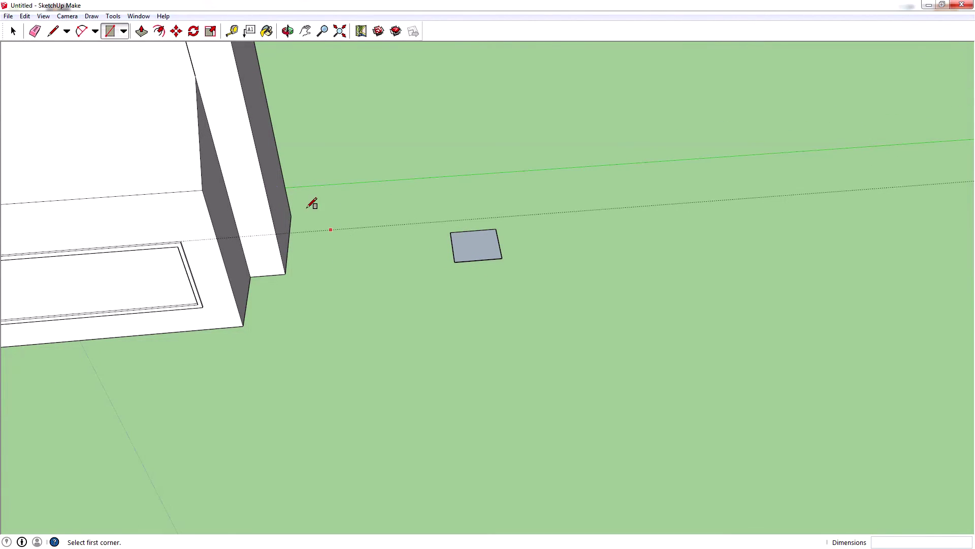
click(177, 31)
click(452, 235)
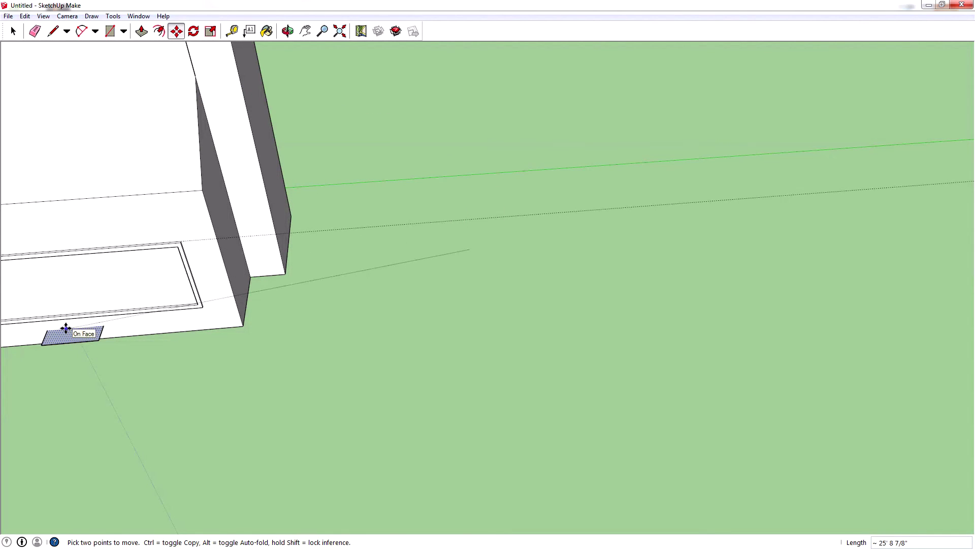
click(41, 342)
middle_drag(41, 342, 154, 277)
click(137, 239)
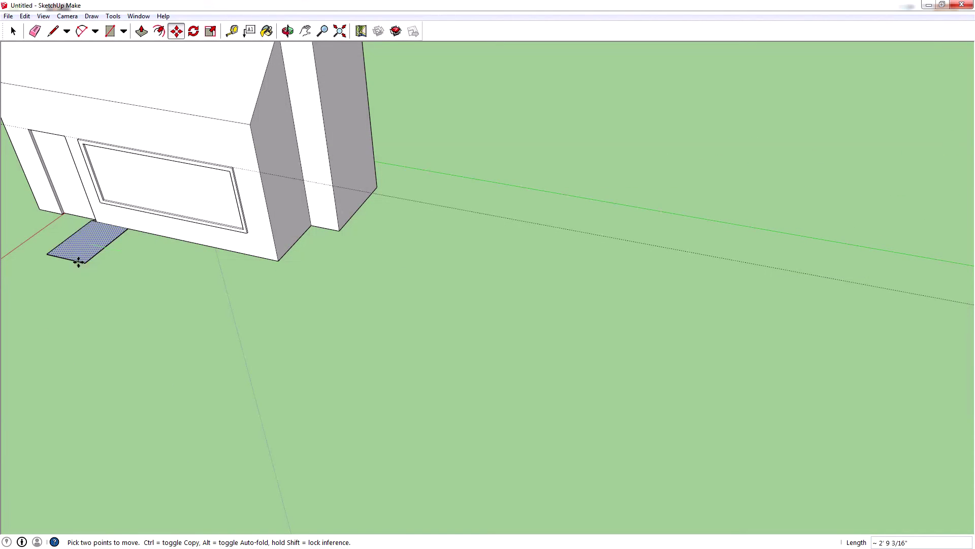
click(48, 272)
Step: Reposition the square near the doorway, undoing the move that stretched its faces
middle_drag(106, 271, 286, 275)
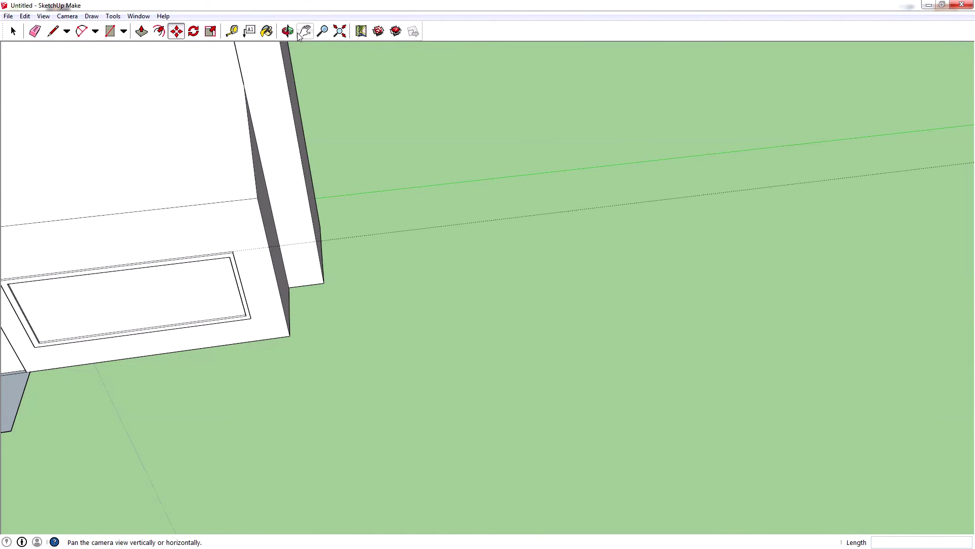
click(305, 32)
drag(144, 324, 496, 285)
click(176, 31)
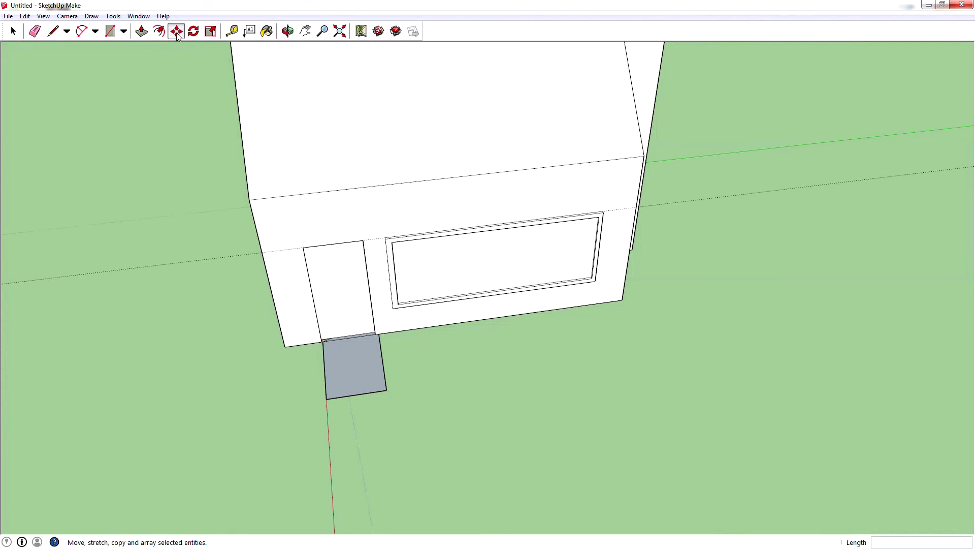
click(349, 362)
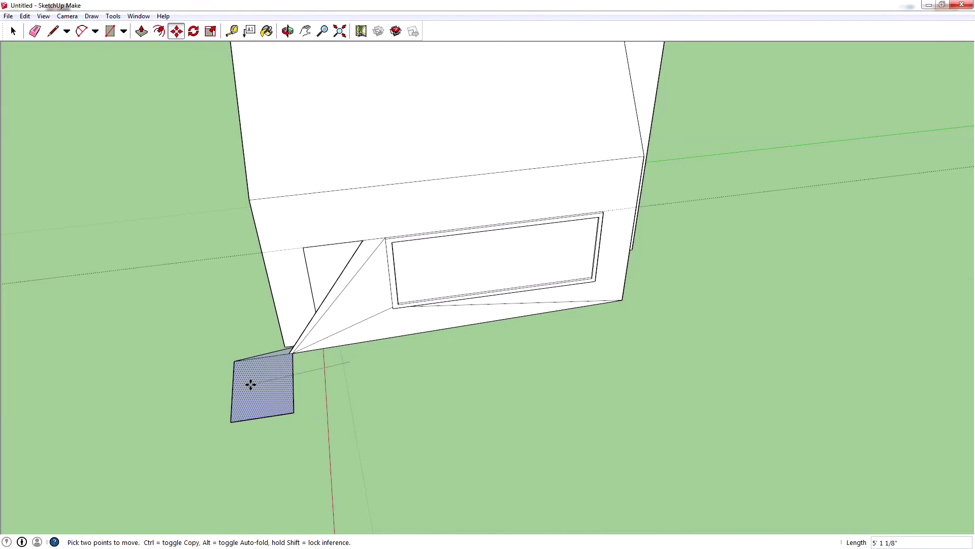
click(357, 425)
key(ctrl+z)
key(ctrl+z)
key(ctrl+z)
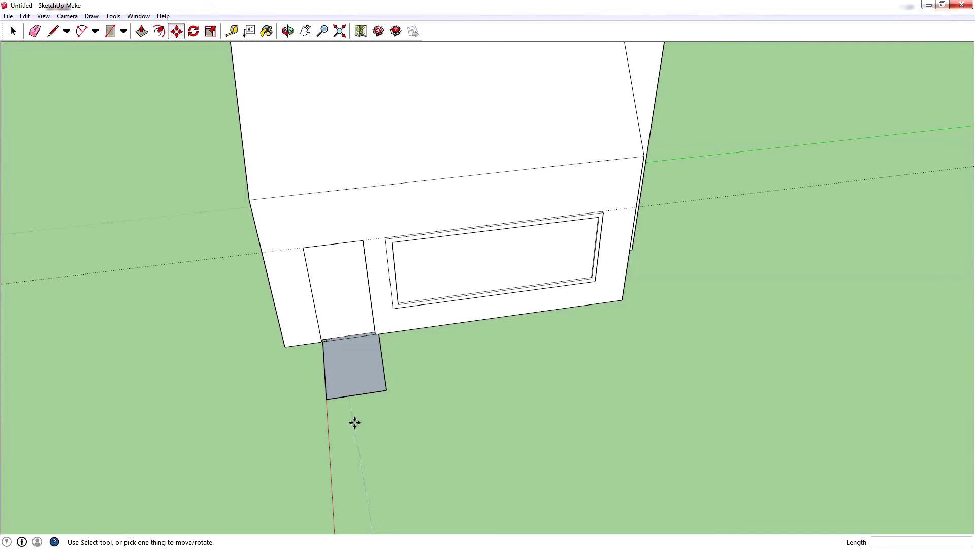
click(802, 216)
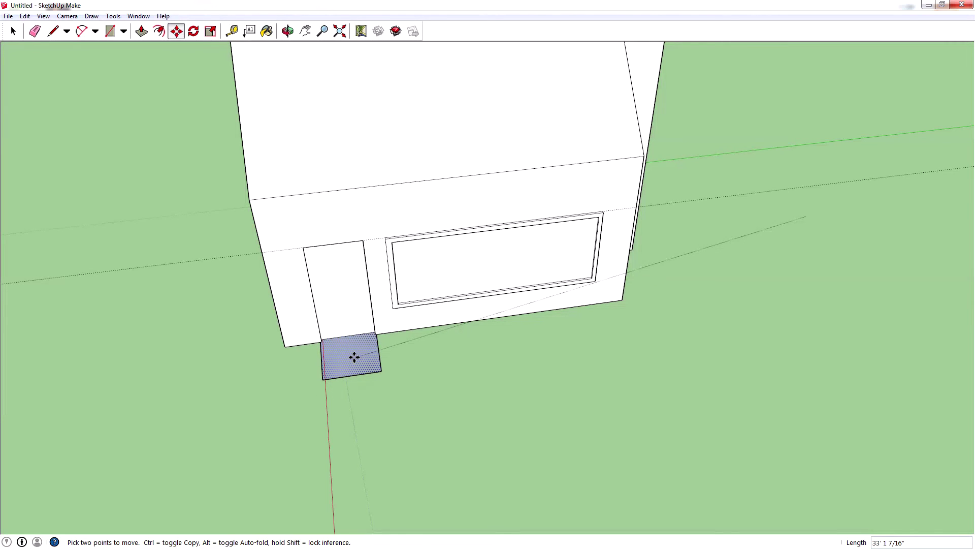
Step: Set the square at the door's foot and pull it up into a 2 5/8" doorstep slab
click(354, 354)
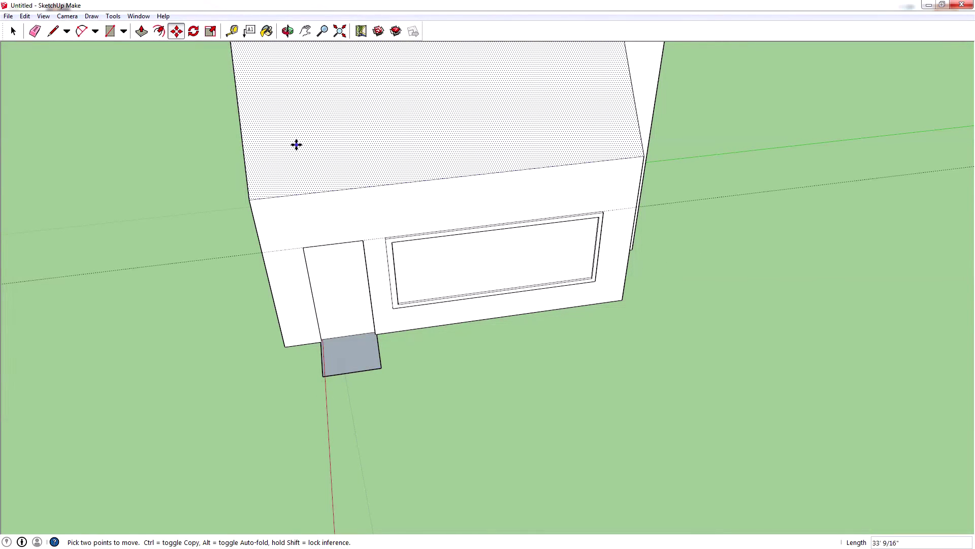
click(142, 31)
click(352, 349)
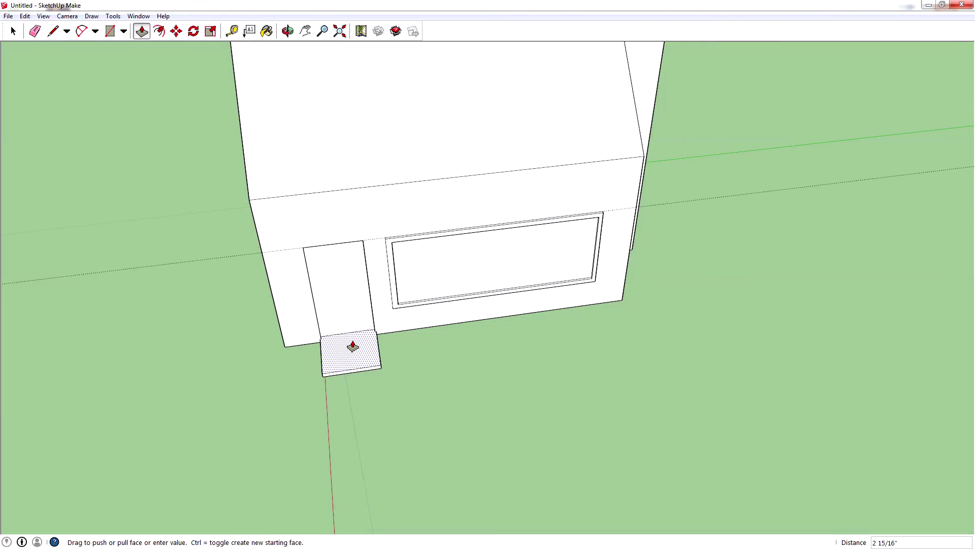
click(349, 343)
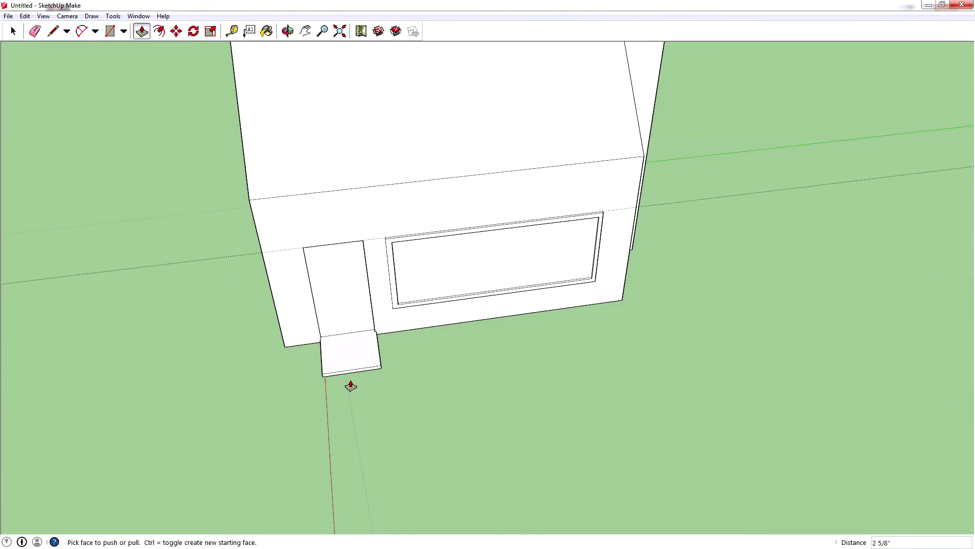
click(341, 374)
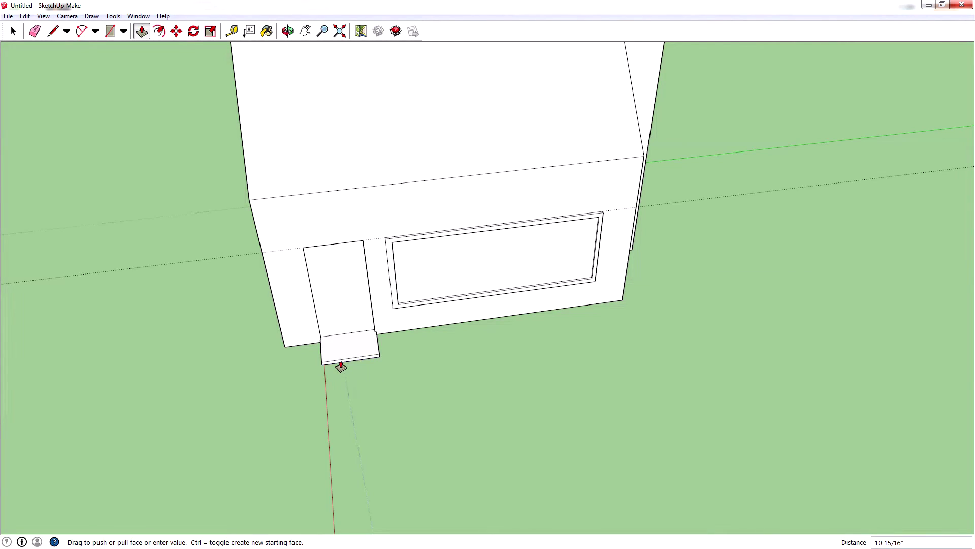
click(341, 360)
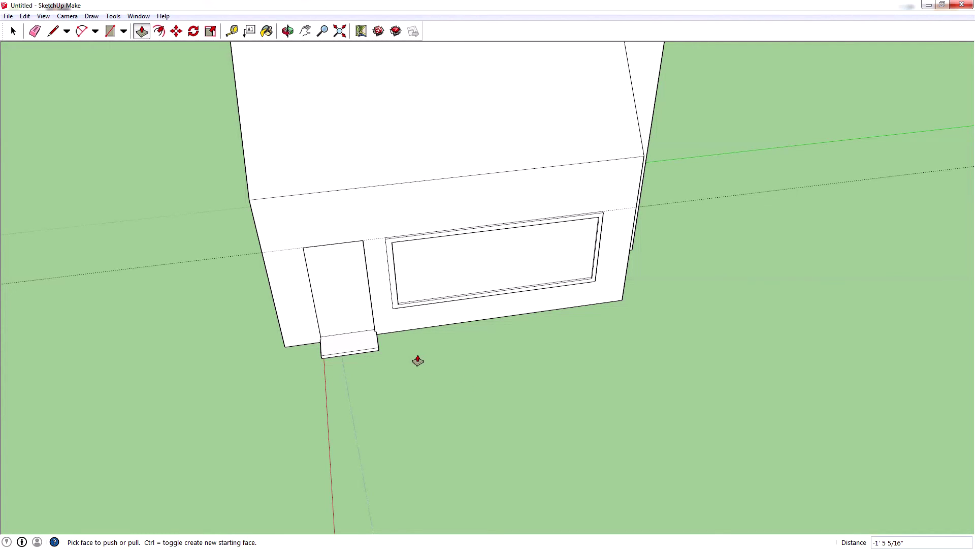
middle_drag(747, 259, 649, 92)
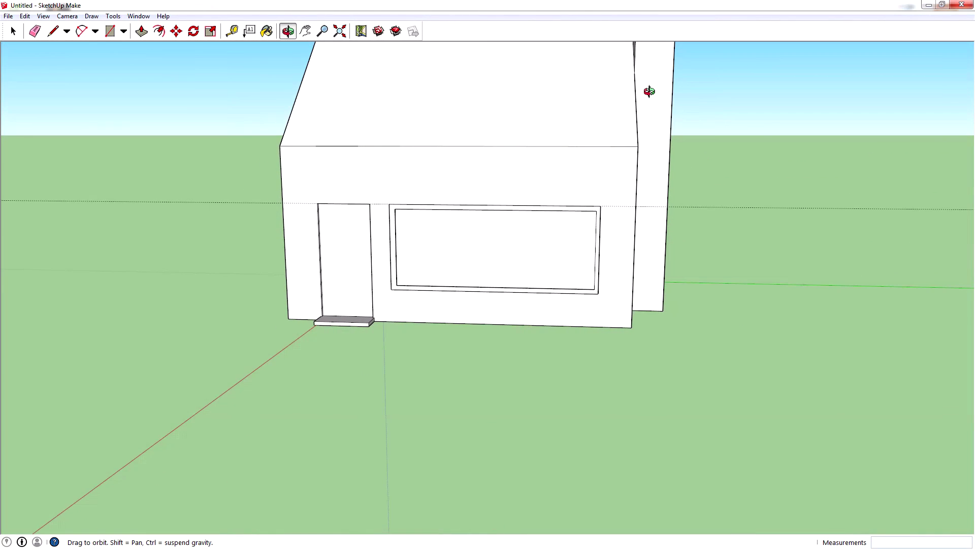
scroll(614, 211, down, 5)
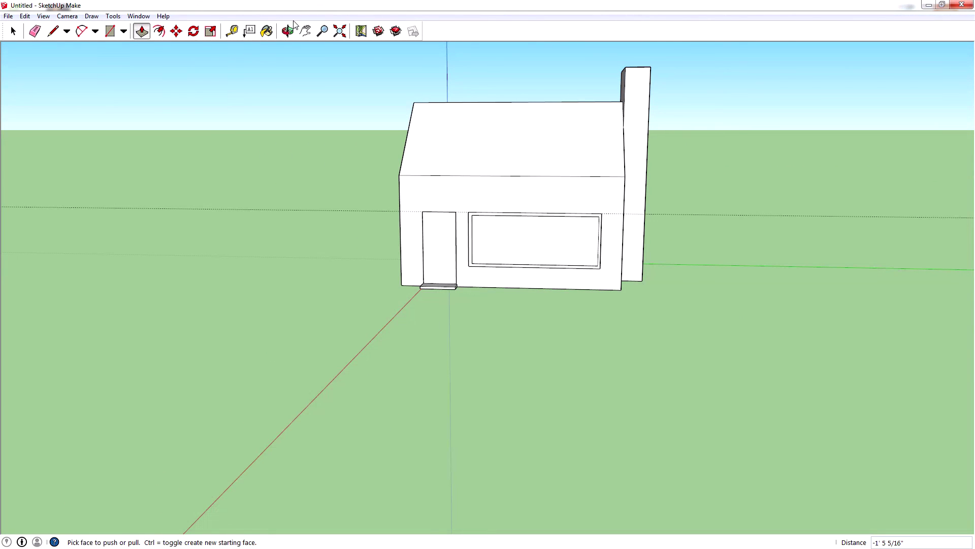
click(306, 31)
drag(401, 153, 334, 235)
middle_drag(283, 246, 323, 363)
scroll(325, 361, up, 4)
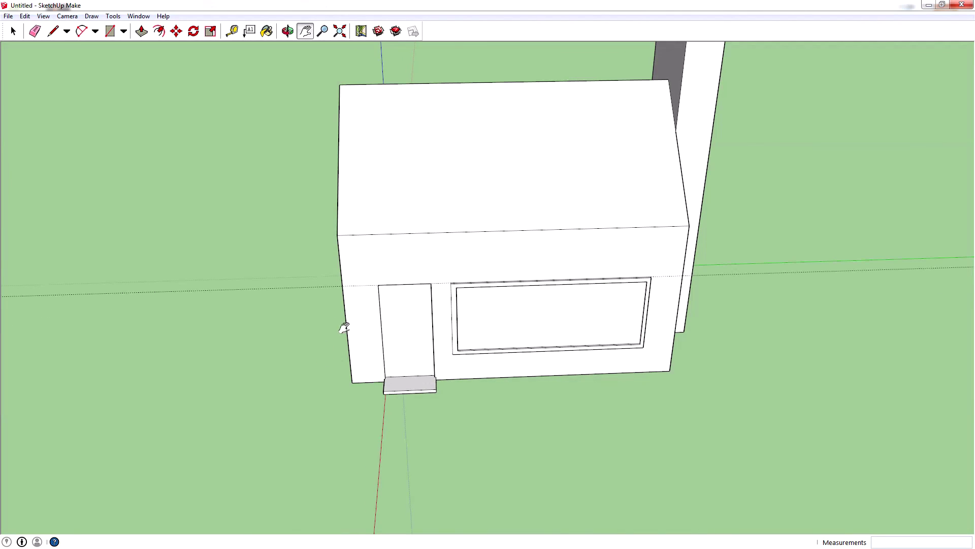
drag(774, 267, 732, 287)
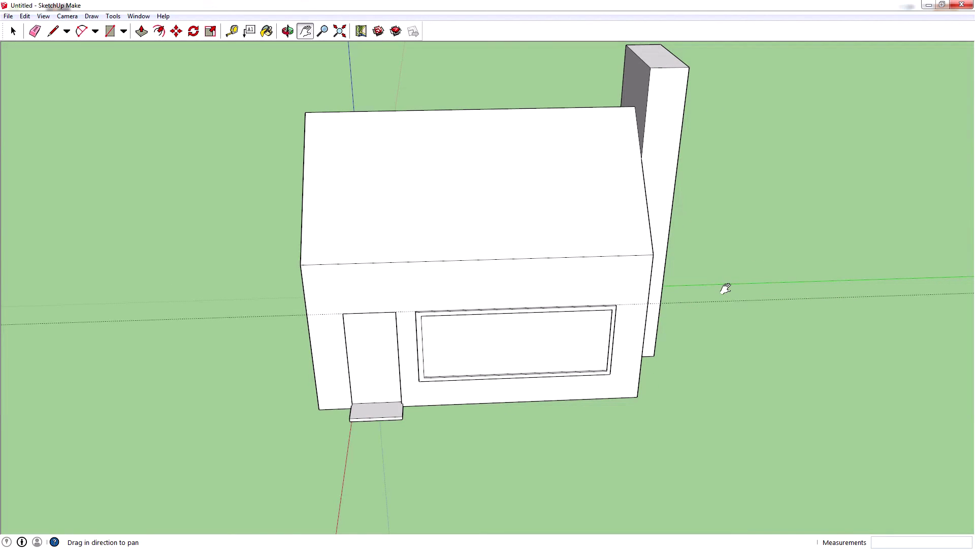
drag(704, 246, 712, 282)
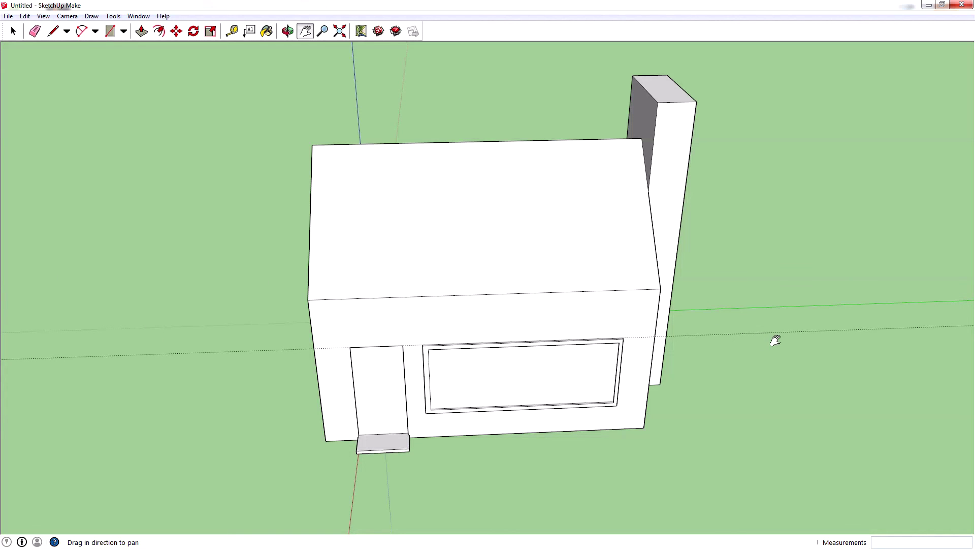
middle_drag(772, 337, 448, 258)
scroll(477, 367, up, 2)
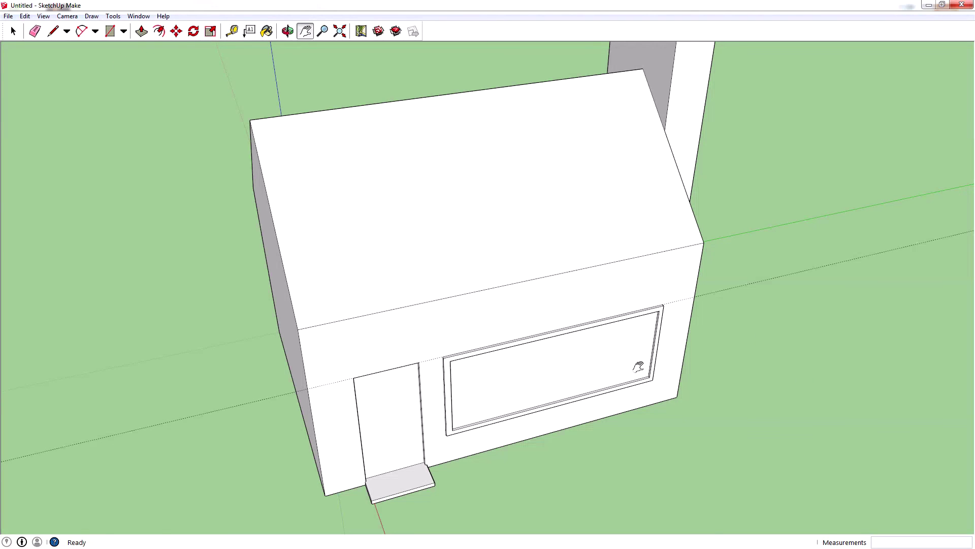
drag(501, 238, 509, 242)
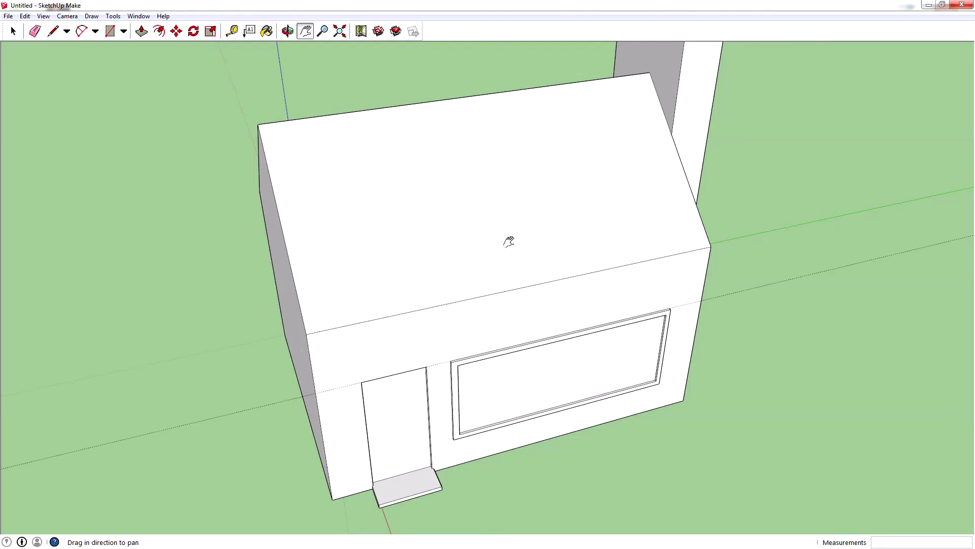